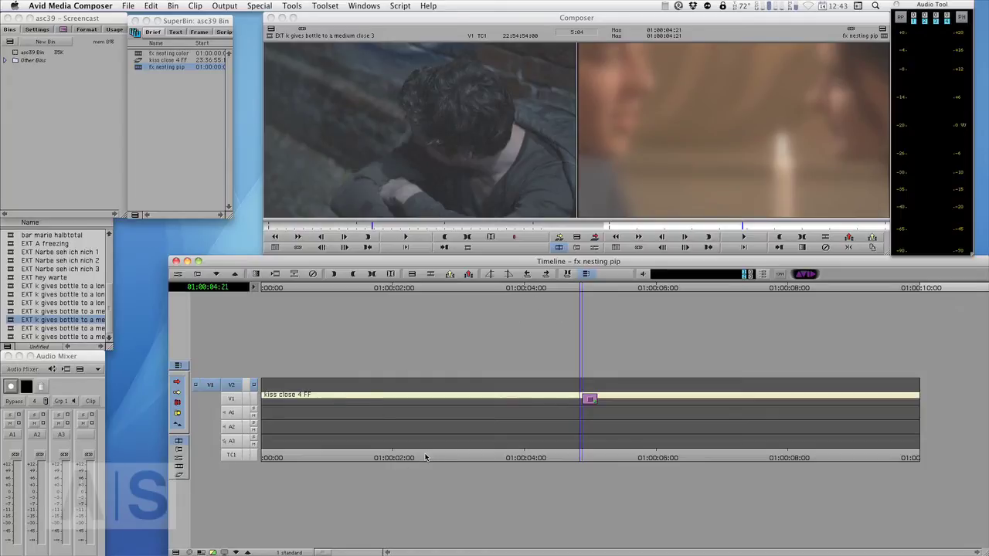
# Overwrite the clip "EXT k gives bottle to a medium close 3" onto V2 from the sequence start to about 01:00:05:07
pyautogui.moveTo(430, 458); pyautogui.dragTo(219, 457)
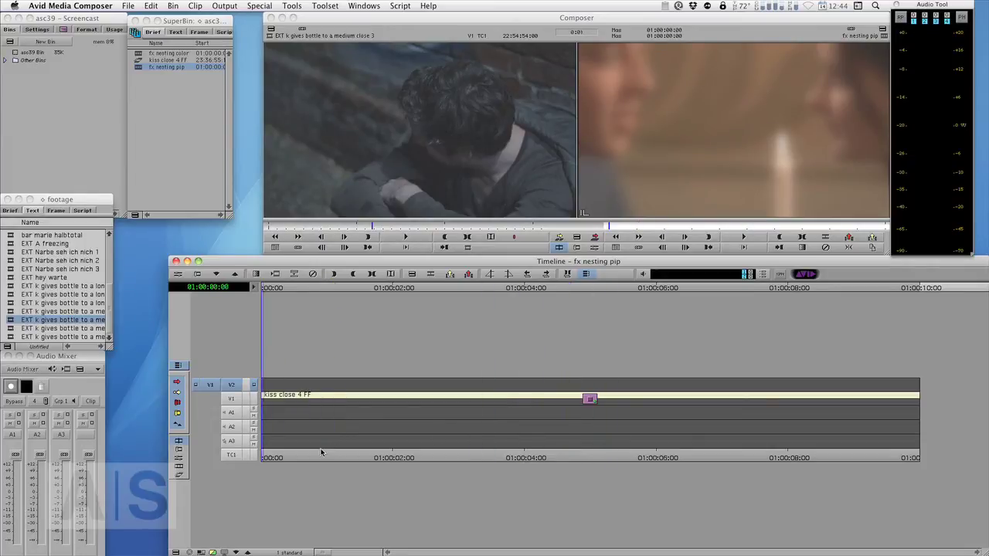
pyautogui.moveTo(327, 449); pyautogui.dragTo(632, 458)
pyautogui.press('o')
pyautogui.press('b')
# Mark the empty remainder of V2 and overwrite it with "EXT Narbe seh ich nich 1" from the footage bin
pyautogui.press('t')
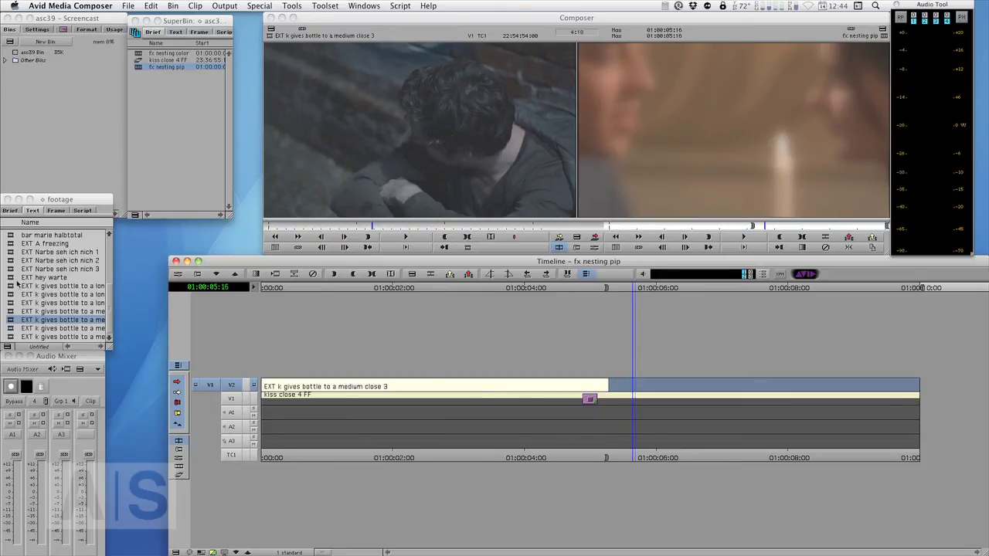
pyautogui.doubleClick(10, 253)
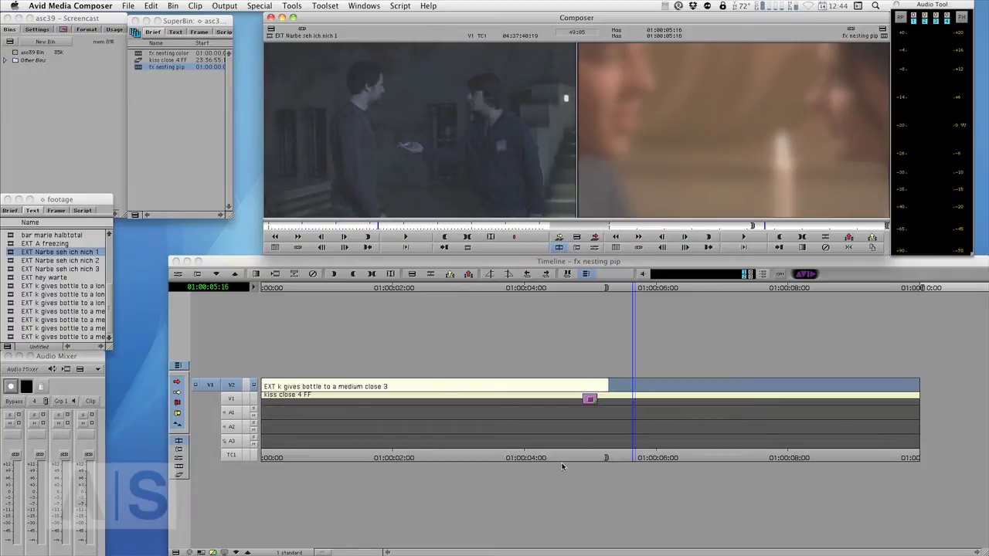
pyautogui.press('b')
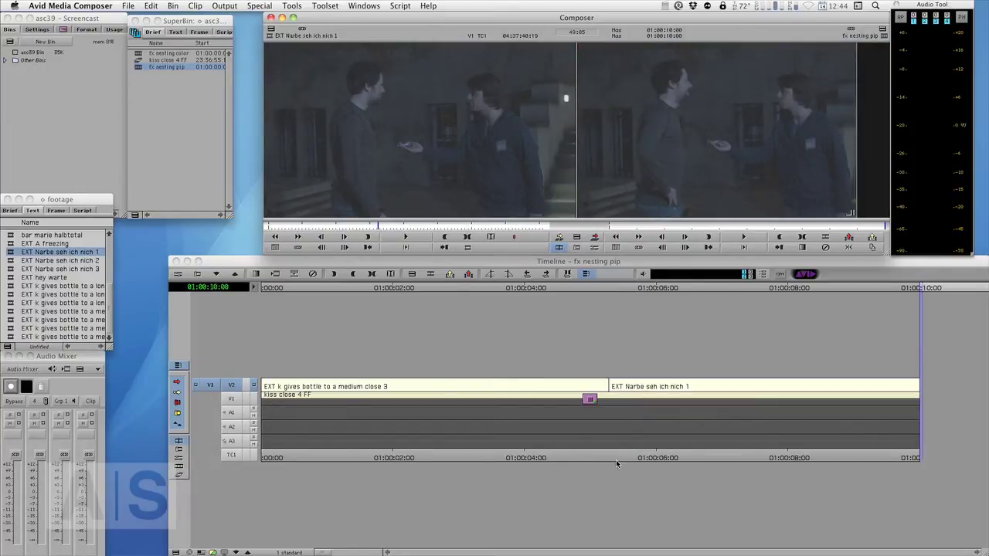
# Apply the Picture-In-Picture effect from the Blend category to both clips on V2
pyautogui.click(591, 457)
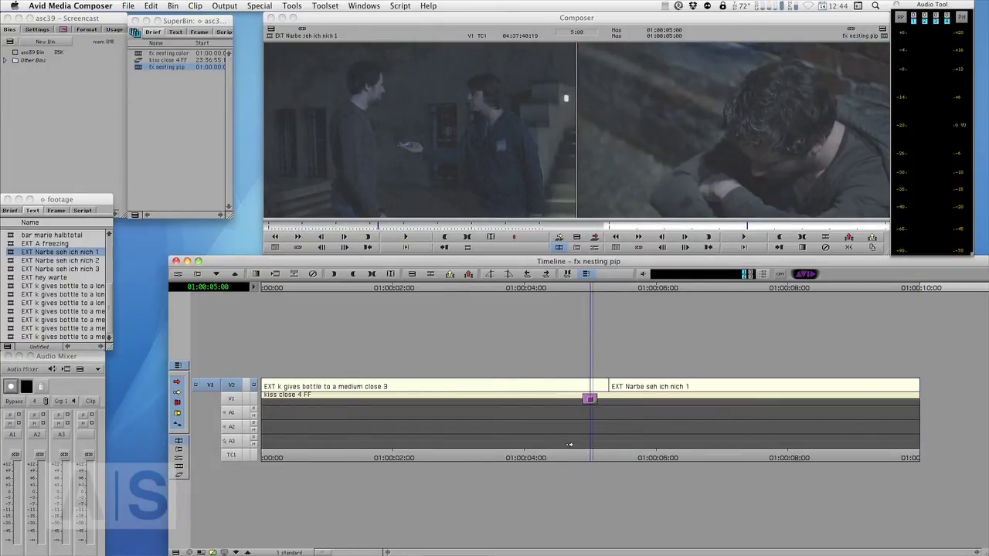
pyautogui.moveTo(603, 461); pyautogui.dragTo(549, 446)
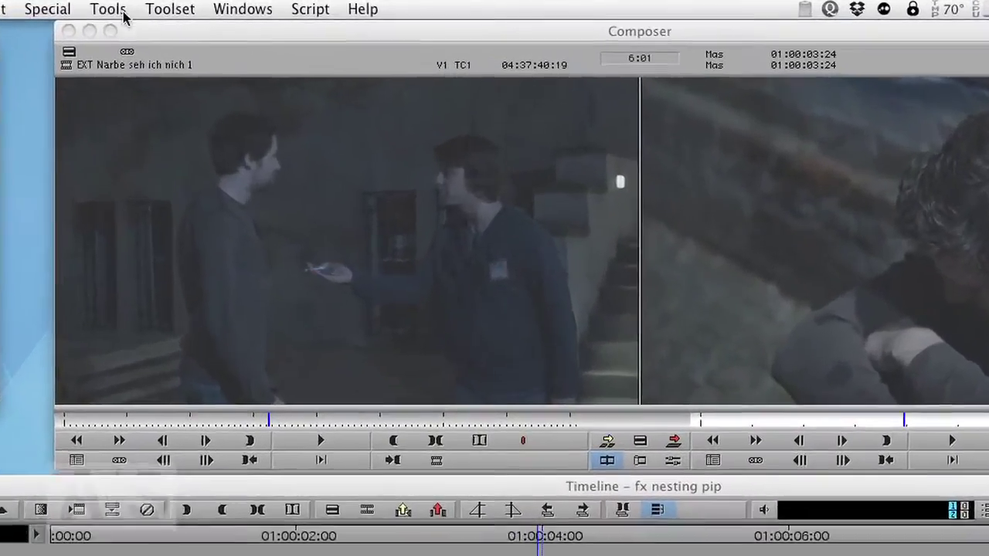
pyautogui.click(292, 6)
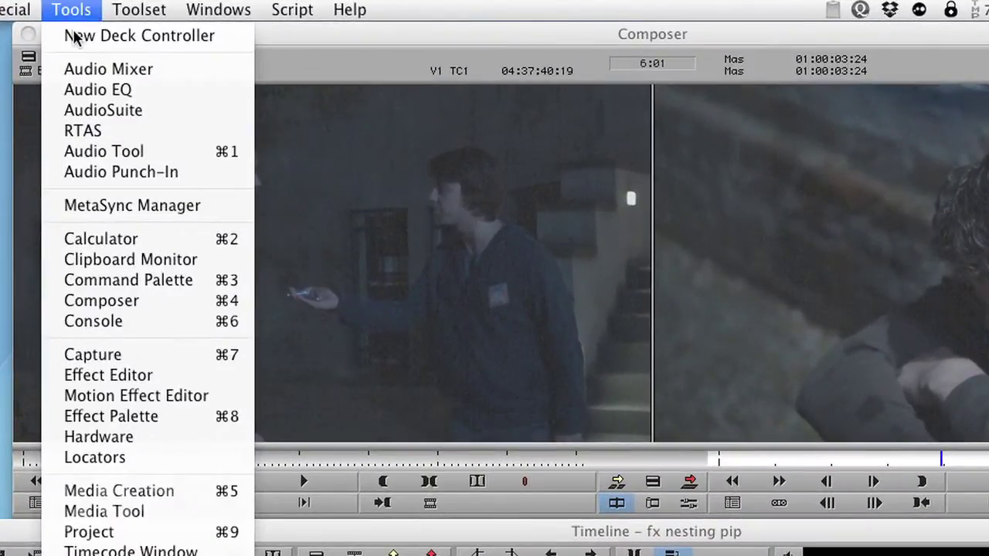
pyautogui.click(128, 416)
pyautogui.click(136, 356)
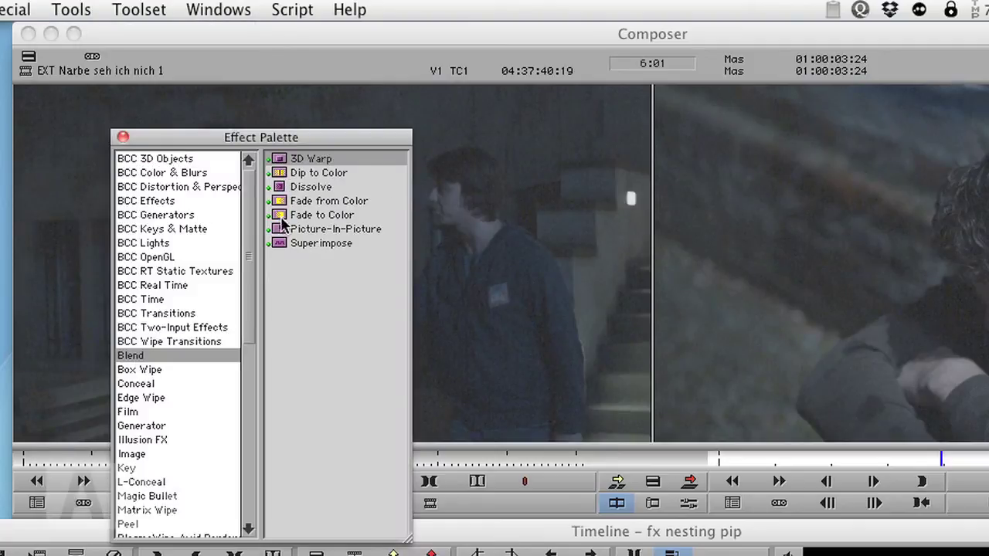
pyautogui.click(285, 229)
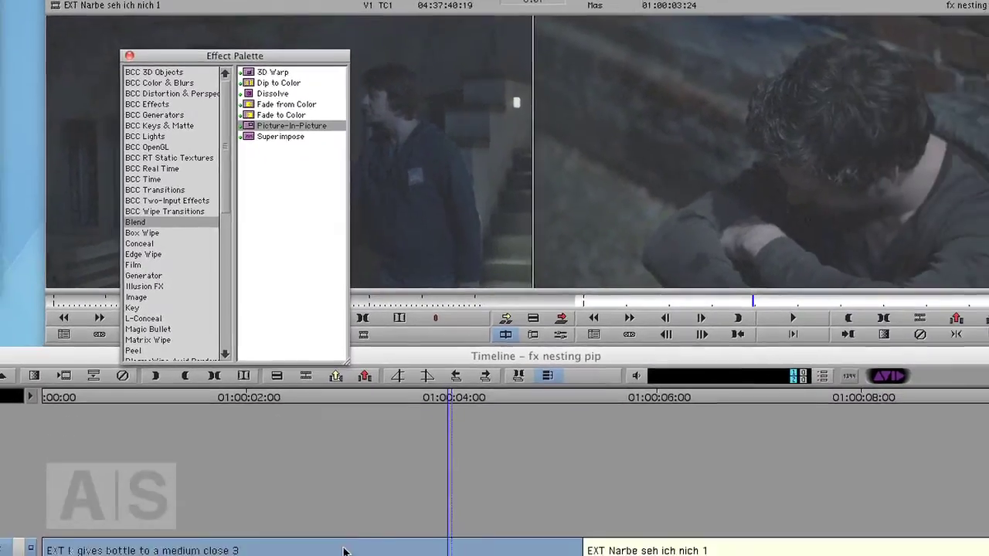
pyautogui.moveTo(345, 552); pyautogui.dragTo(345, 551)
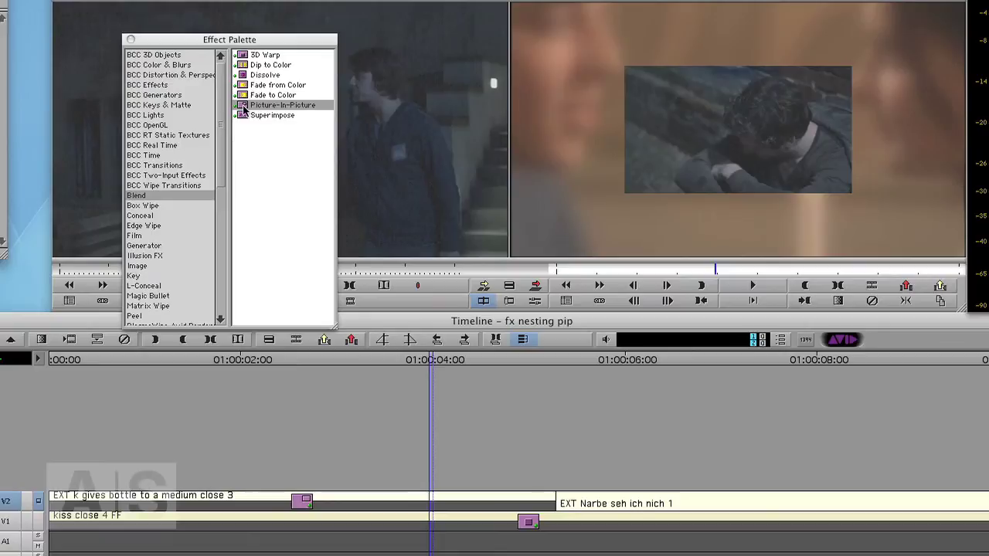
pyautogui.moveTo(242, 111); pyautogui.dragTo(671, 506)
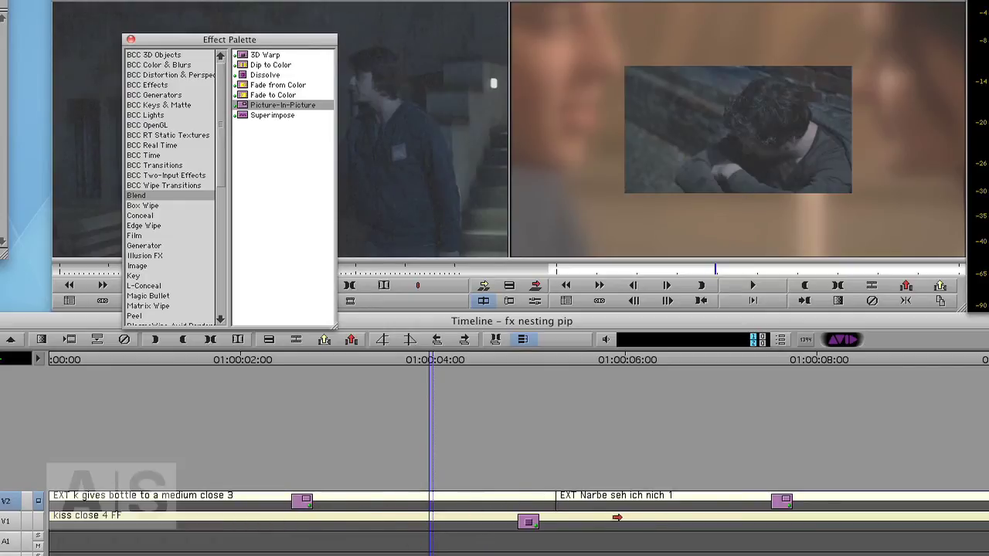
pyautogui.click(131, 40)
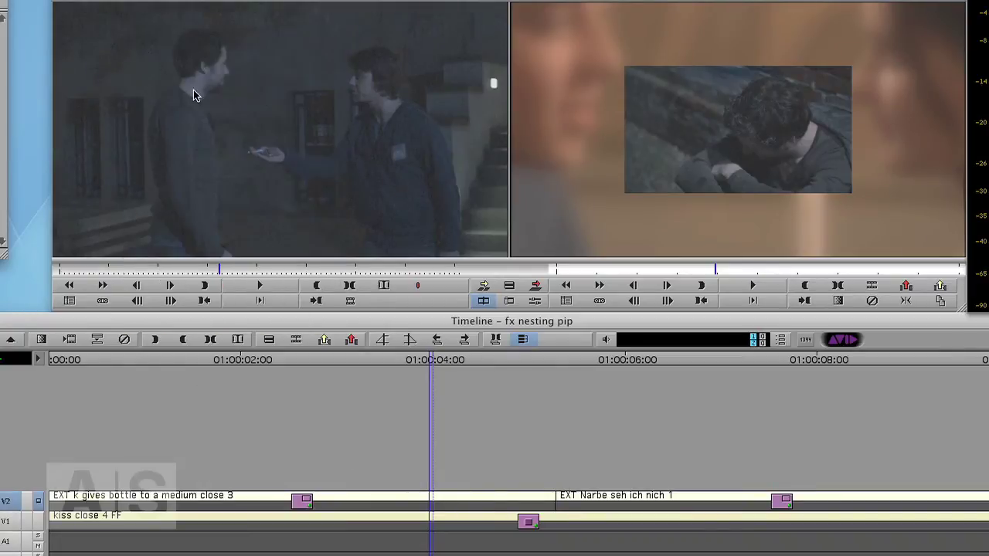
# Add a Push Right to Left transition at the cut between the two V2 clips
pyautogui.moveTo(431, 359); pyautogui.dragTo(687, 360)
pyautogui.moveTo(688, 425); pyautogui.dragTo(576, 425)
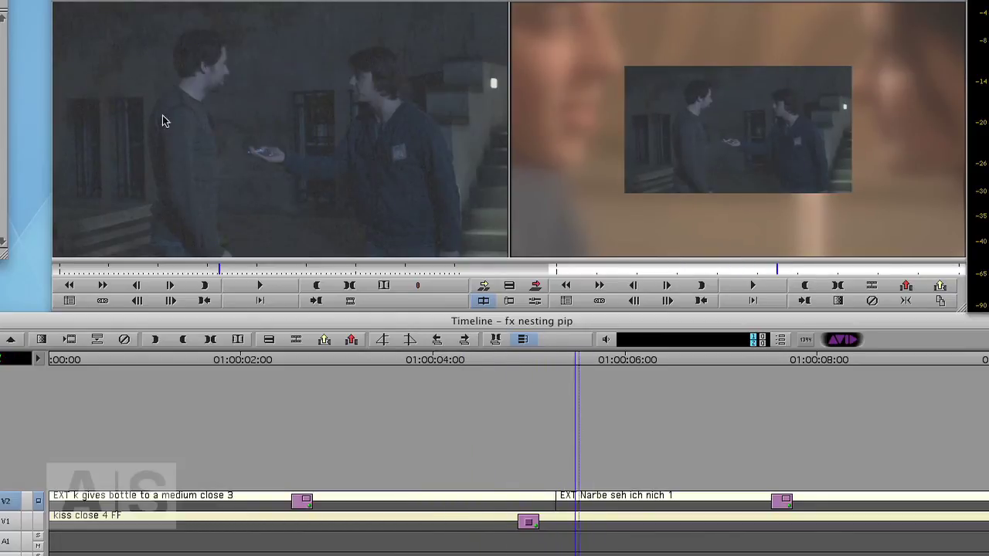
pyautogui.hotkey('ctrl', '8')
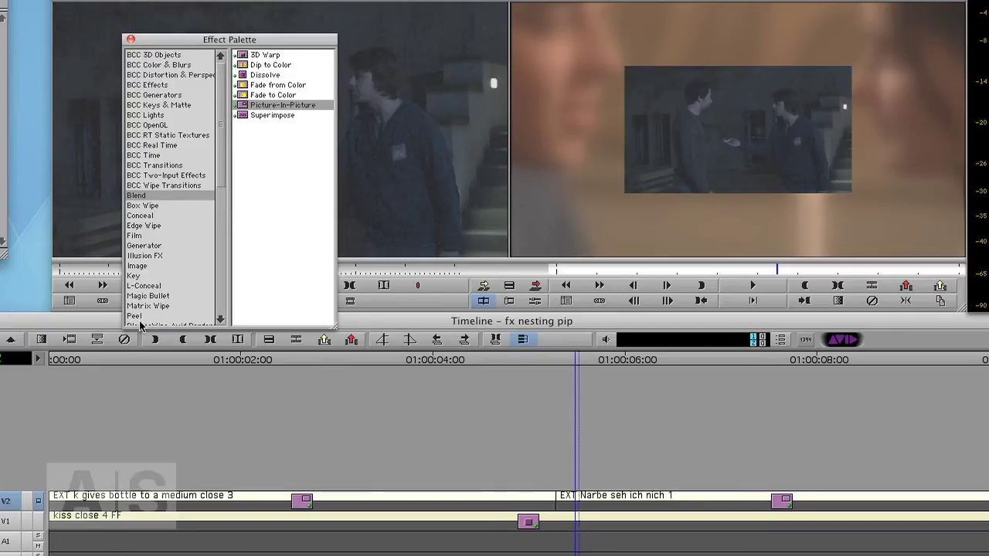
pyautogui.moveTo(219, 139); pyautogui.dragTo(217, 241)
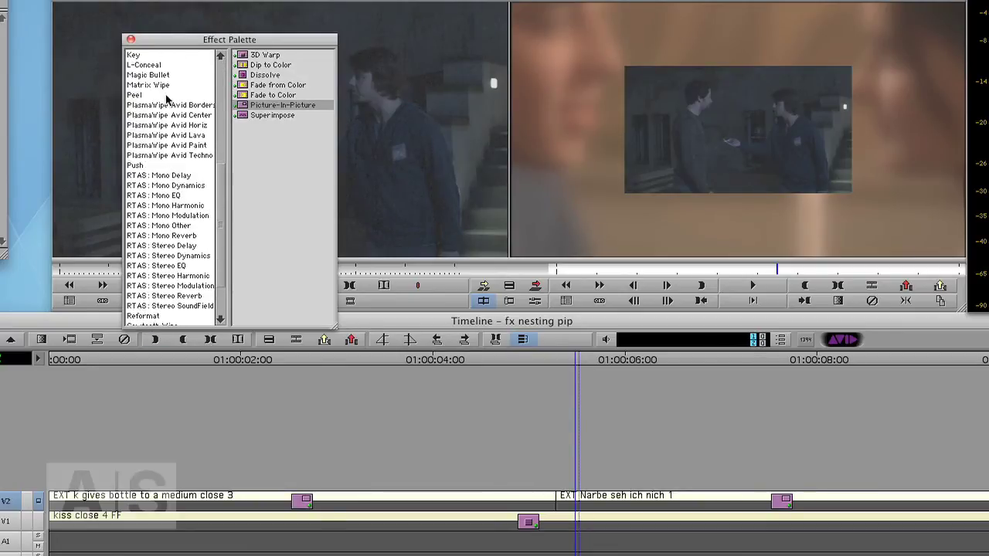
pyautogui.click(139, 165)
pyautogui.moveTo(249, 94); pyautogui.dragTo(555, 502)
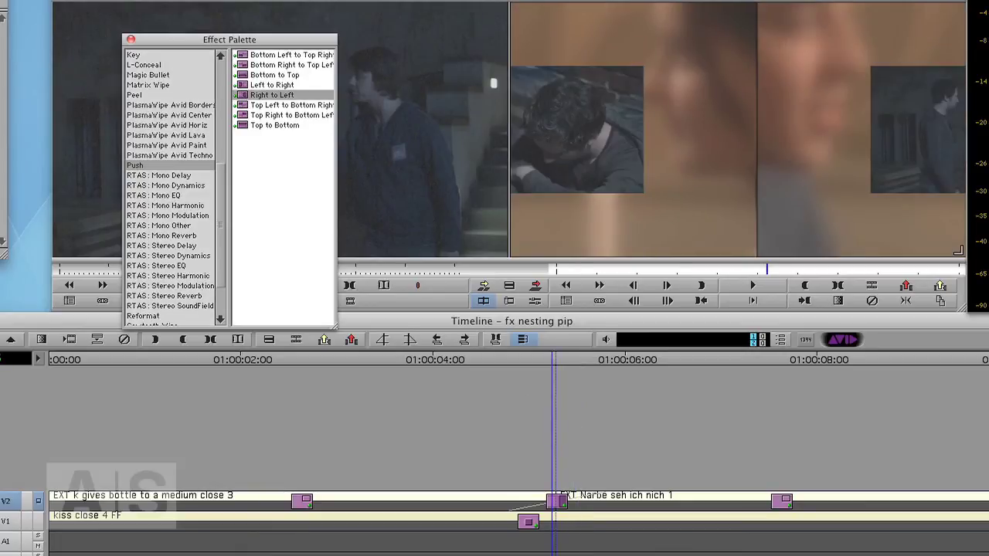
pyautogui.moveTo(553, 360); pyautogui.dragTo(507, 360)
pyautogui.click(130, 39)
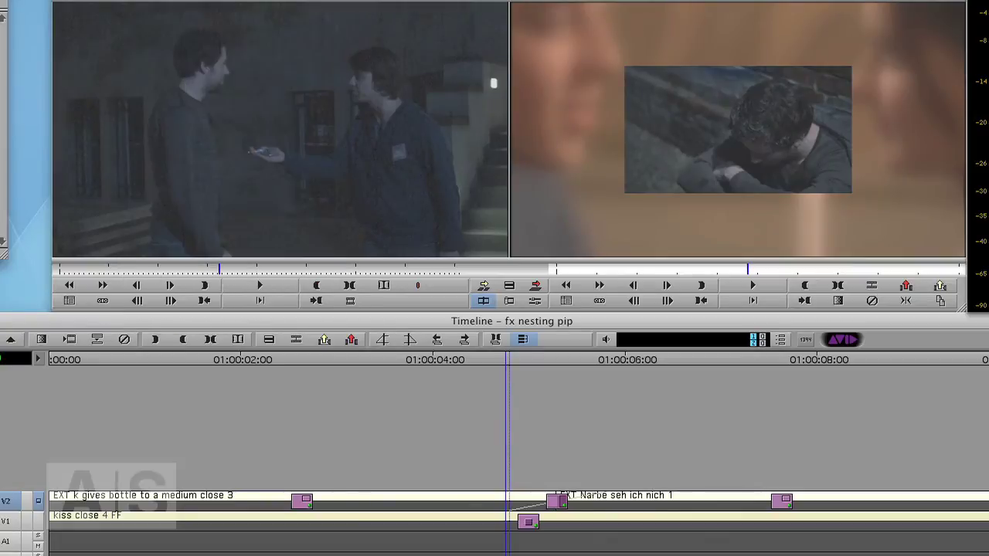
# Play back and forth across the Push transition to examine how it affects the inset pictures and the background
pyautogui.press('j')
pyautogui.press('l')
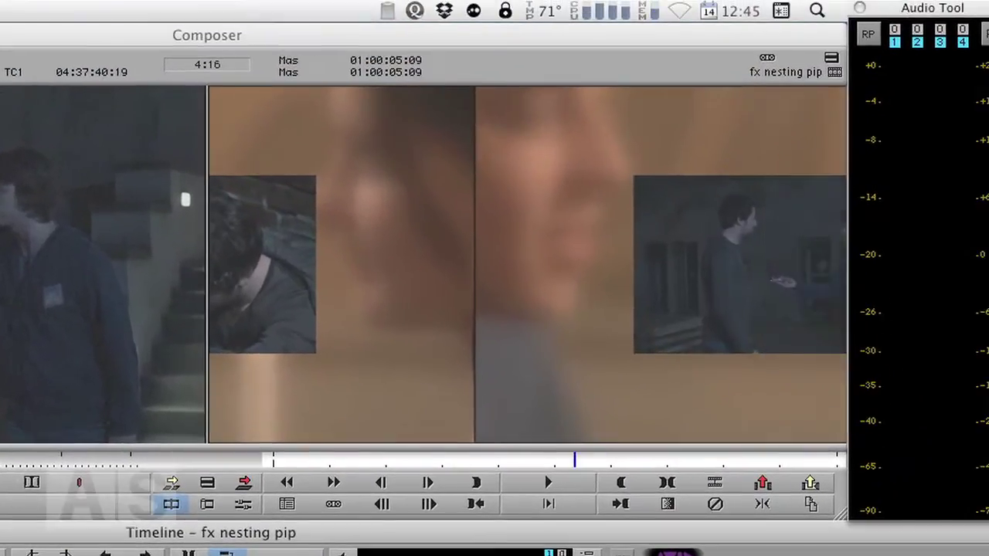
pyautogui.press('j')
pyautogui.press('j')
pyautogui.press('k')
pyautogui.press('k')
pyautogui.press('j')
pyautogui.press('j')
pyautogui.press('j')
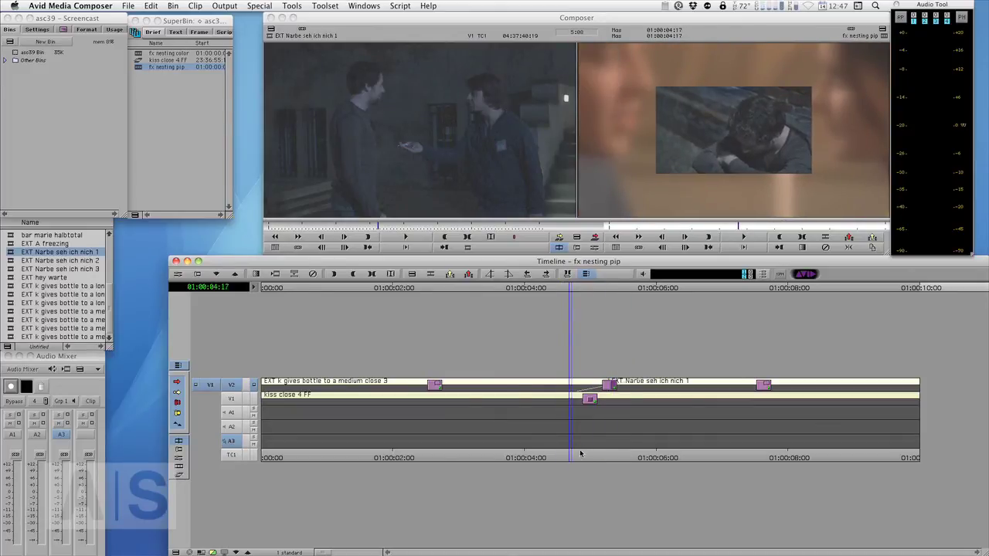
# Step into the Picture-In-Picture effect on the first V2 clip, scrub through its nested tracks and step back out
pyautogui.moveTo(575, 454); pyautogui.dragTo(435, 445)
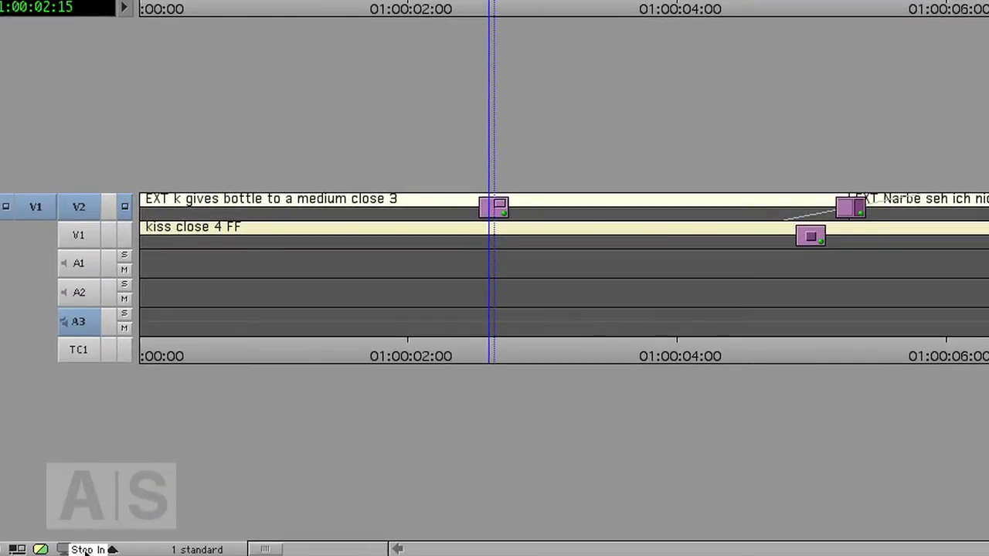
pyautogui.click(95, 549)
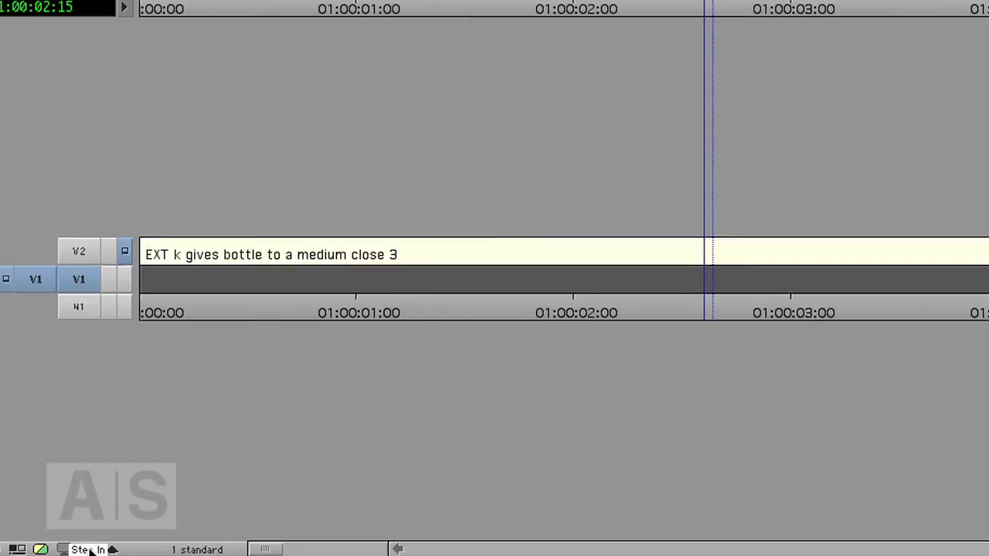
pyautogui.click(585, 304)
pyautogui.moveTo(582, 300); pyautogui.dragTo(636, 301)
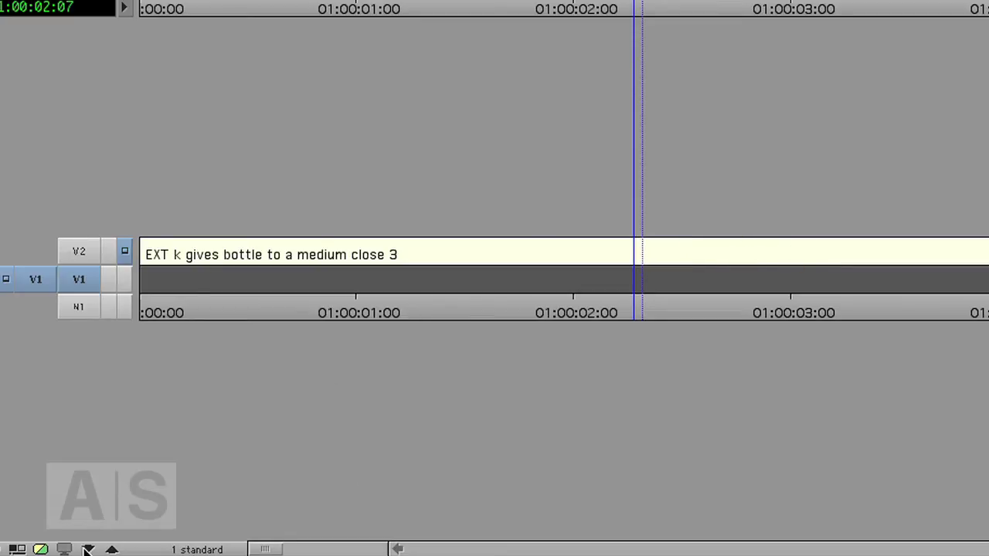
pyautogui.click(112, 549)
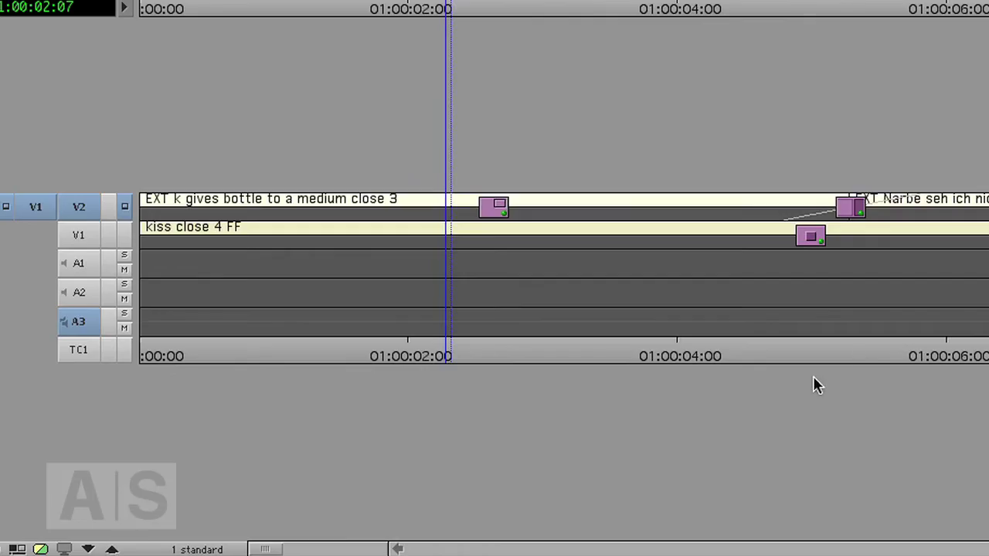
# Review the Push transition and remove the Picture-In-Picture effects from both V2 clips
pyautogui.moveTo(871, 343)
pyautogui.mouseDown()
pyautogui.moveTo(812, 340)
pyautogui.moveTo(731, 367)
pyautogui.moveTo(871, 360)
pyautogui.mouseUp()
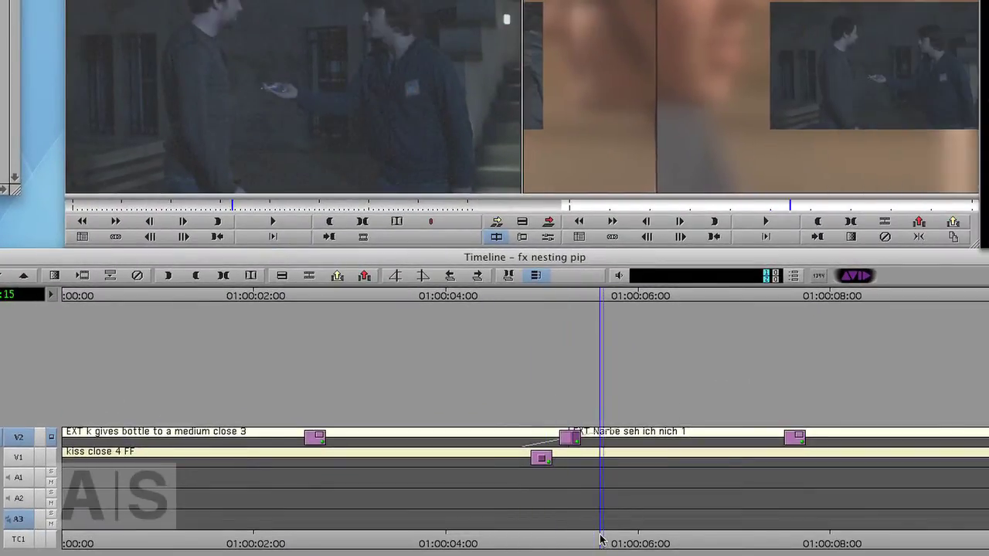
pyautogui.moveTo(604, 540); pyautogui.dragTo(502, 541)
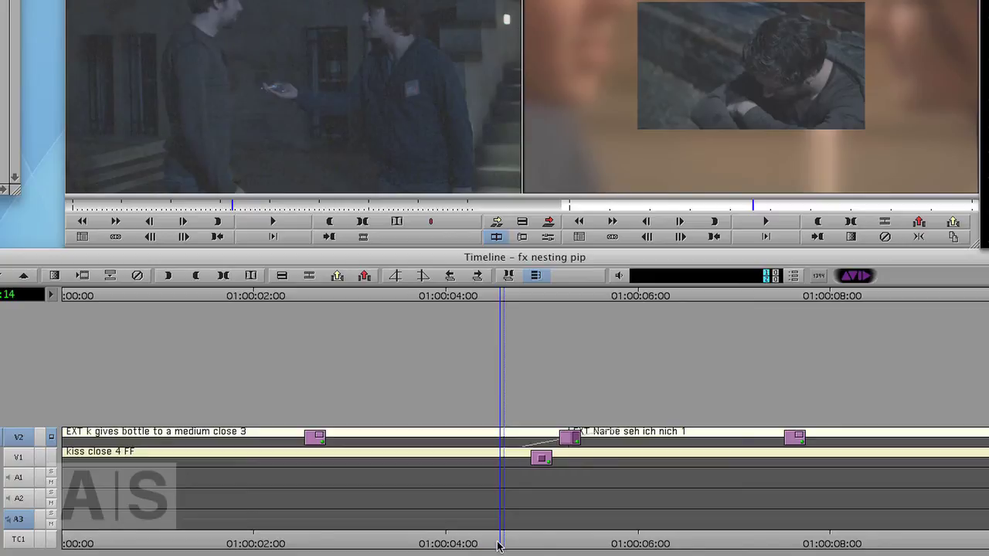
pyautogui.moveTo(496, 542); pyautogui.dragTo(13, 547)
pyautogui.press('super+z')
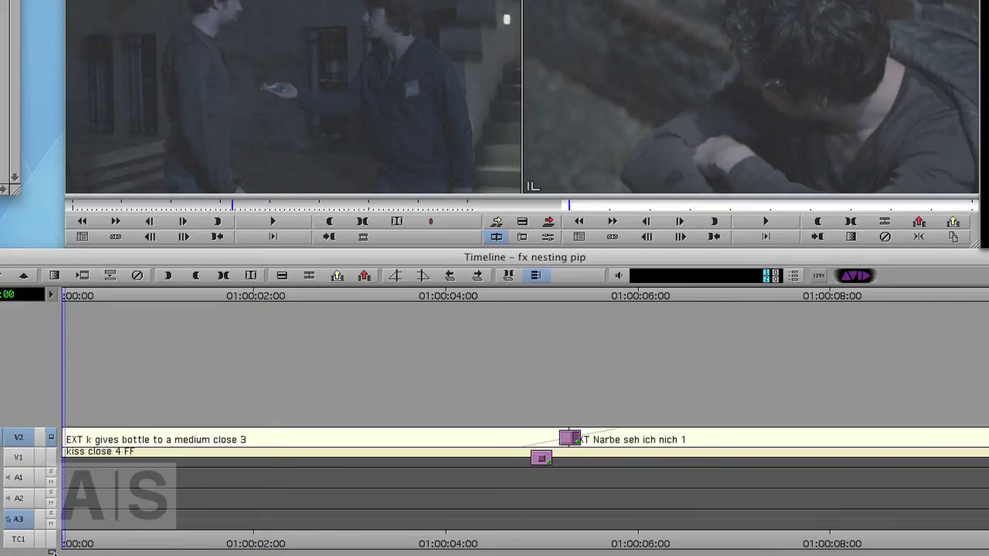
# Mark the full range of the V2 clips, exclude track A3, and collapse the V2 clips with their transition into one nest
pyautogui.press('t')
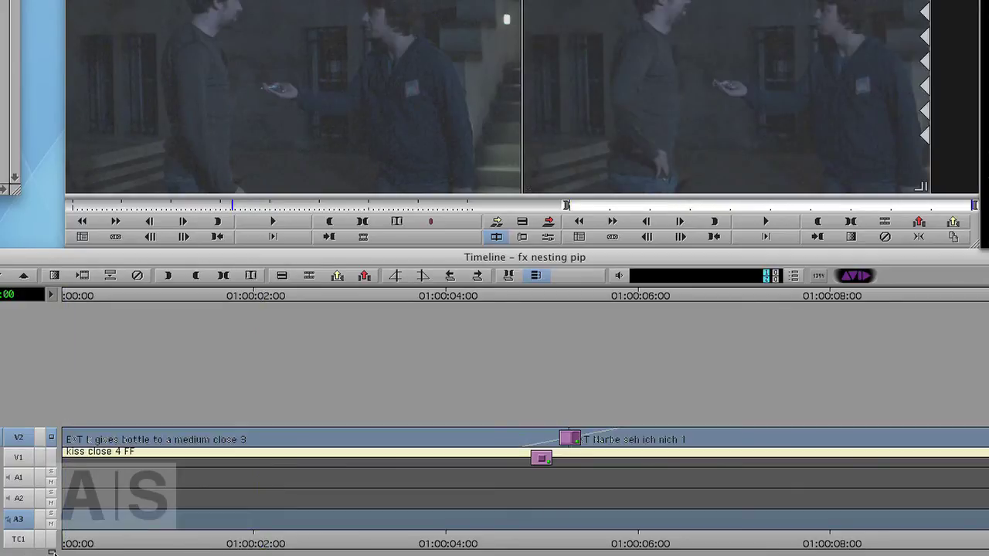
pyautogui.click(19, 523)
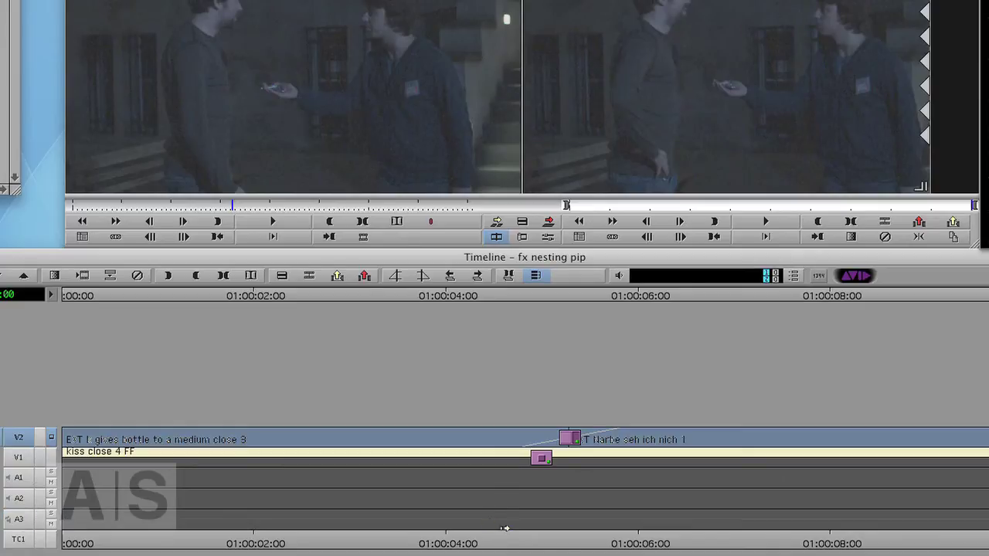
pyautogui.moveTo(533, 539); pyautogui.dragTo(572, 533)
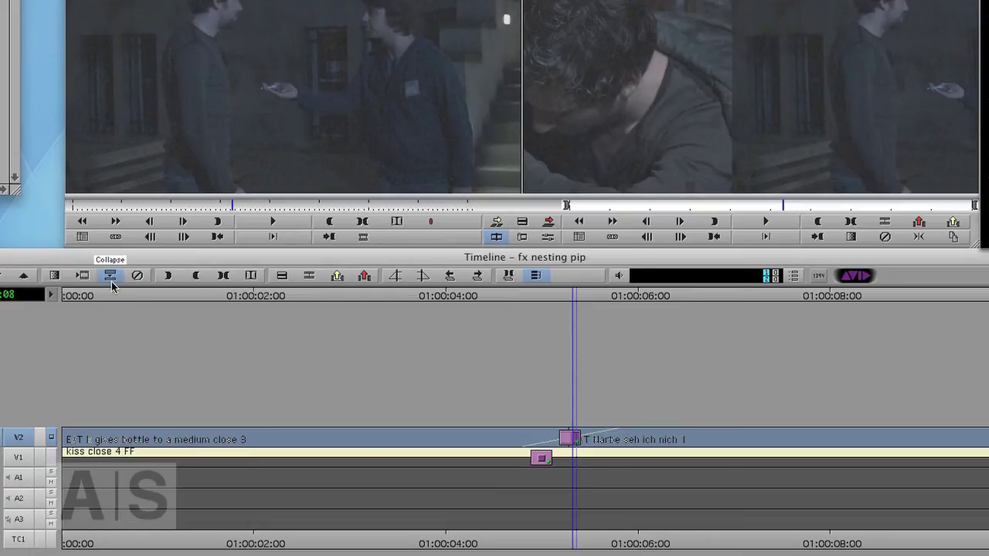
pyautogui.click(112, 281)
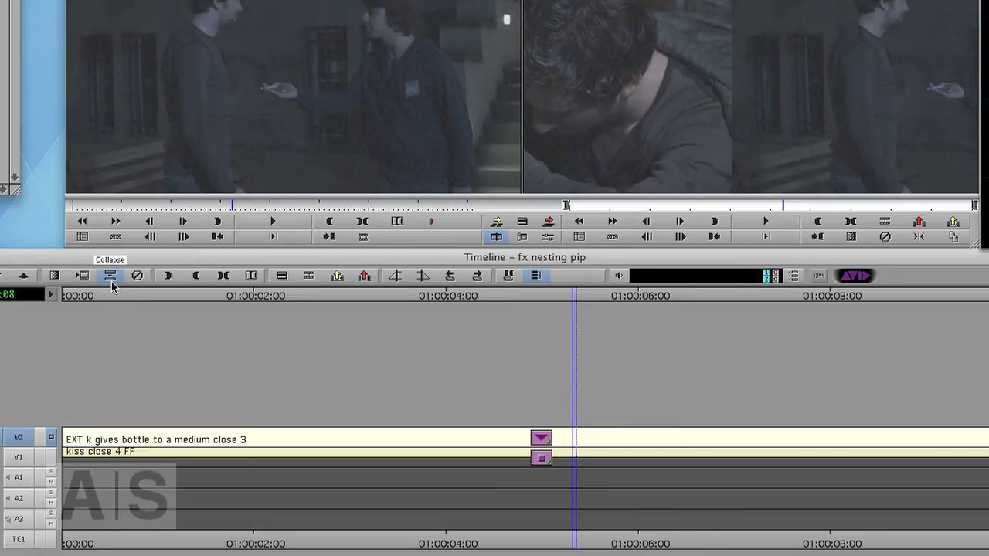
# Step into the collapsed V2 clip to examine its two clips and the Push transition, and step back out
pyautogui.click(558, 541)
pyautogui.moveTo(545, 543); pyautogui.dragTo(540, 524)
pyautogui.click(548, 526)
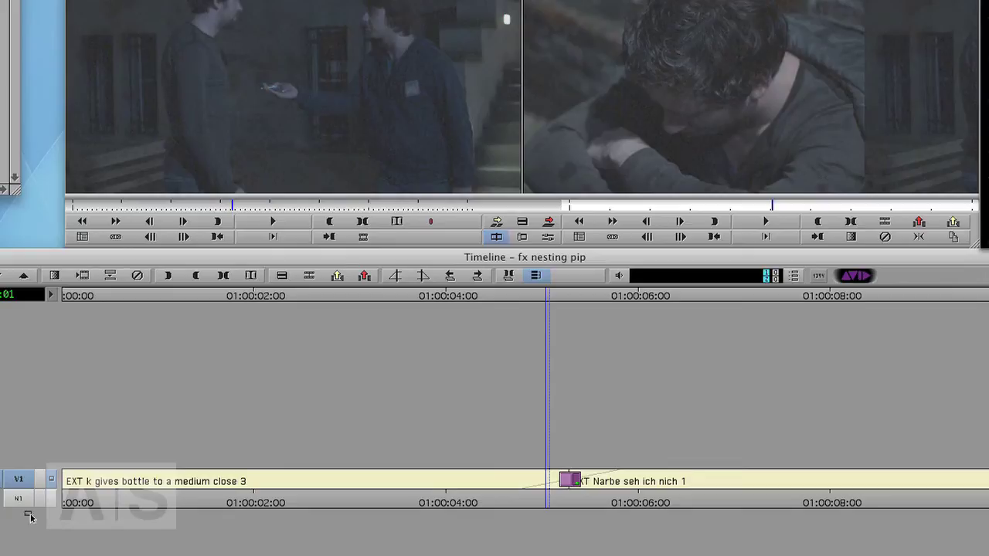
pyautogui.moveTo(81, 501); pyautogui.dragTo(988, 500)
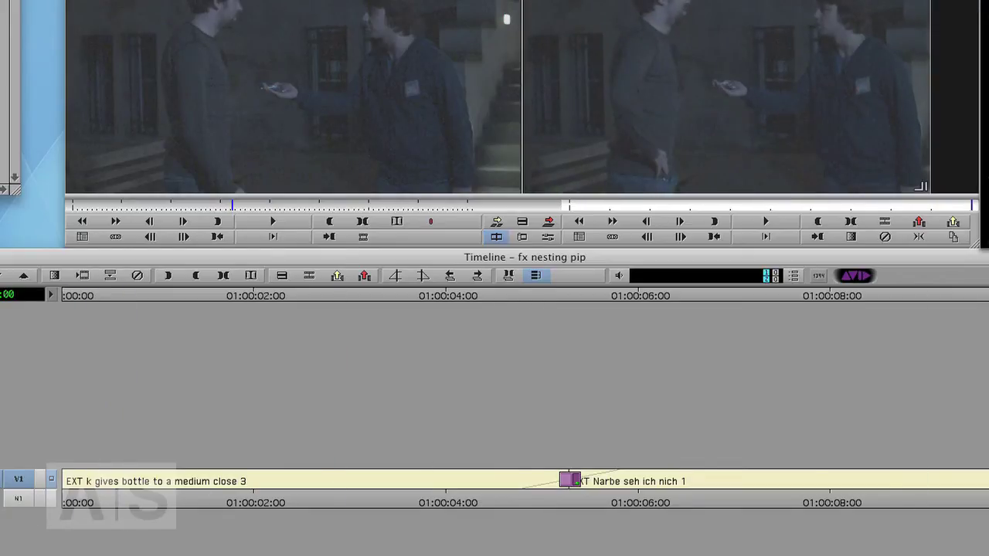
pyautogui.moveTo(64, 503); pyautogui.dragTo(263, 526)
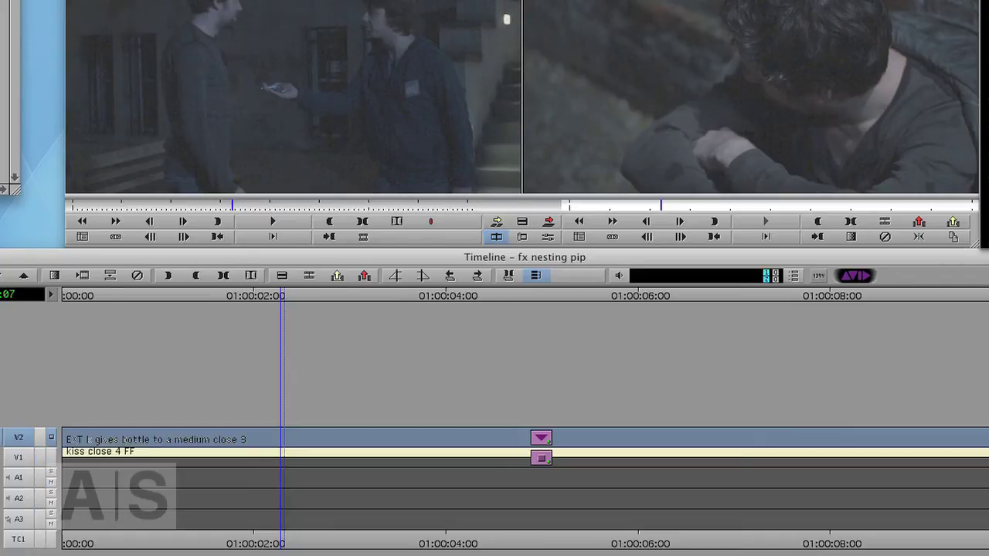
# Apply the Picture-In-Picture effect from the Blend category to the collapsed clip on V2
pyautogui.moveTo(379, 538); pyautogui.dragTo(539, 526)
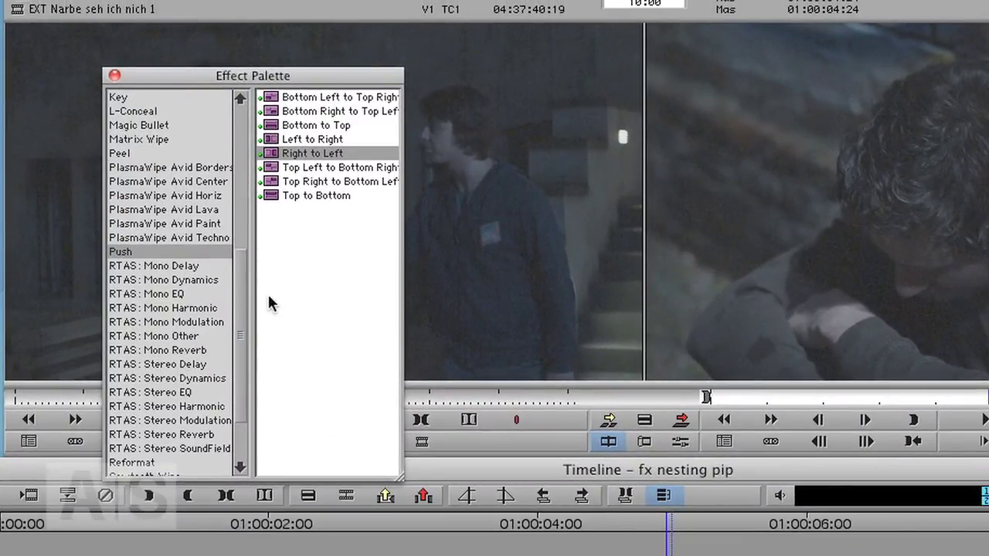
pyautogui.scroll(4, 214, 227)
pyautogui.click(130, 158)
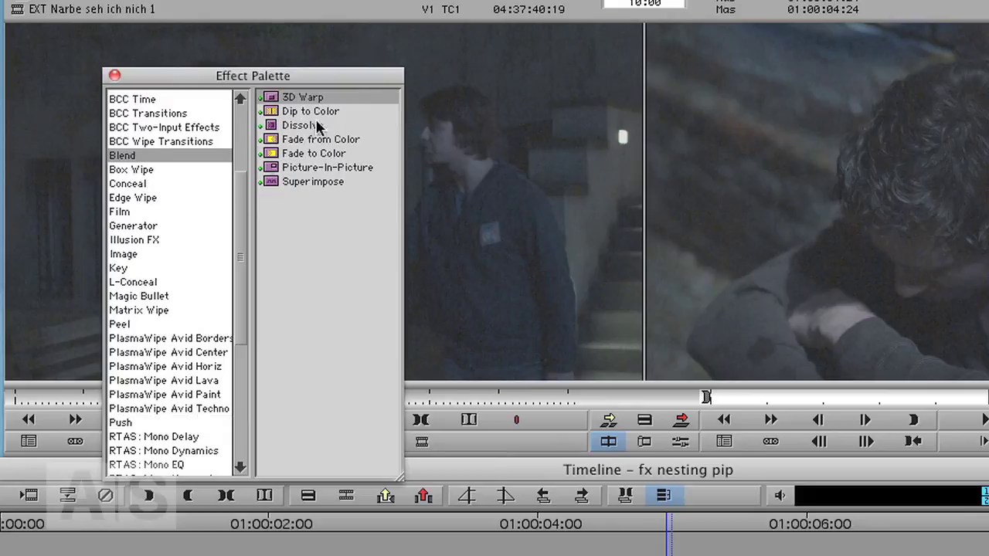
pyautogui.click(269, 174)
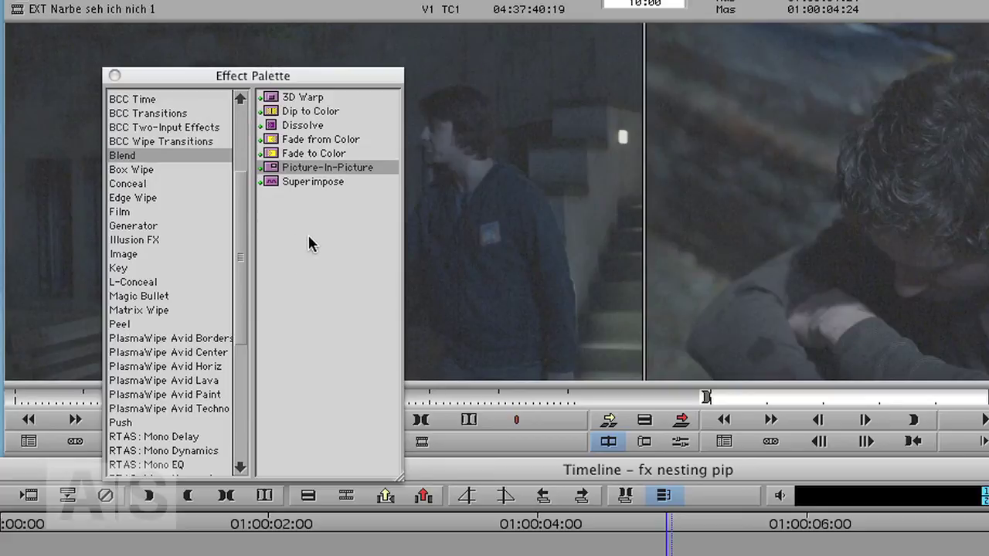
pyautogui.moveTo(271, 169); pyautogui.dragTo(499, 473)
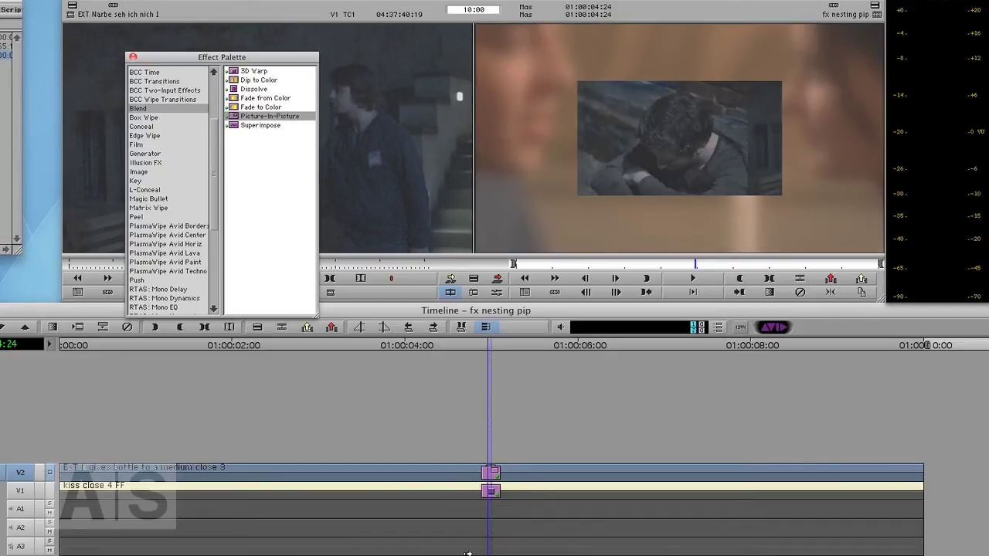
# Scrub through the push in the inset, step into the Picture-In-Picture effect to examine nested track V2, and step back out
pyautogui.moveTo(488, 346); pyautogui.dragTo(498, 550)
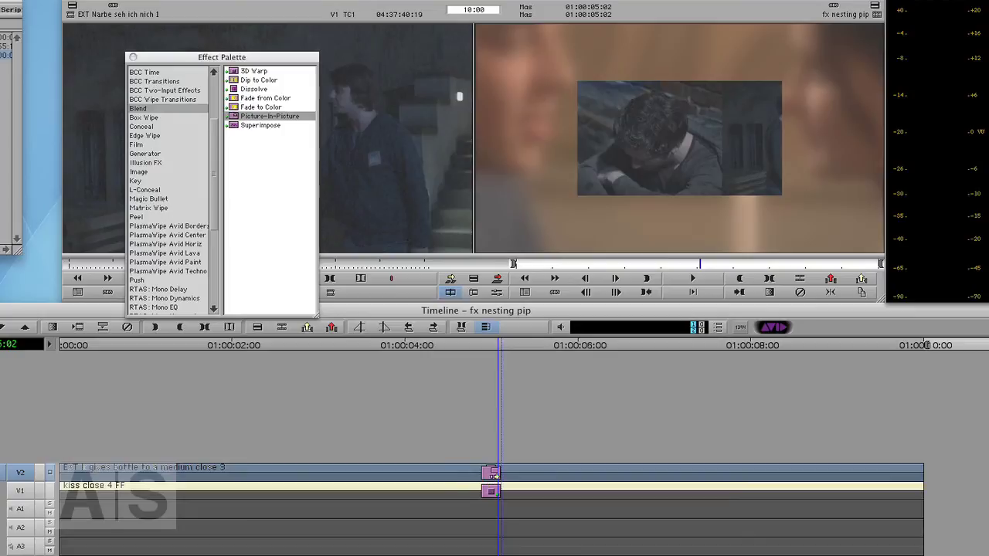
pyautogui.doubleClick(489, 491)
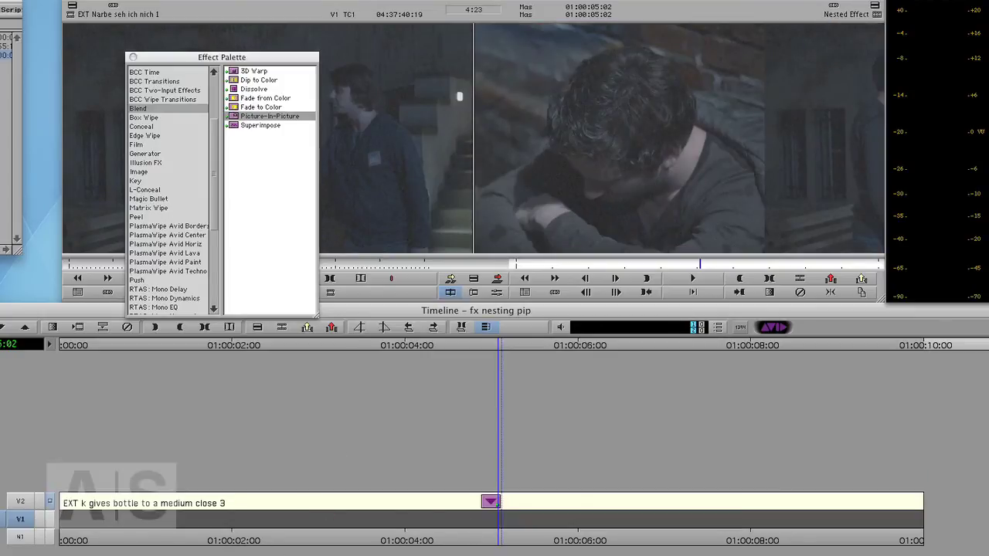
pyautogui.click(18, 519)
pyautogui.click(18, 503)
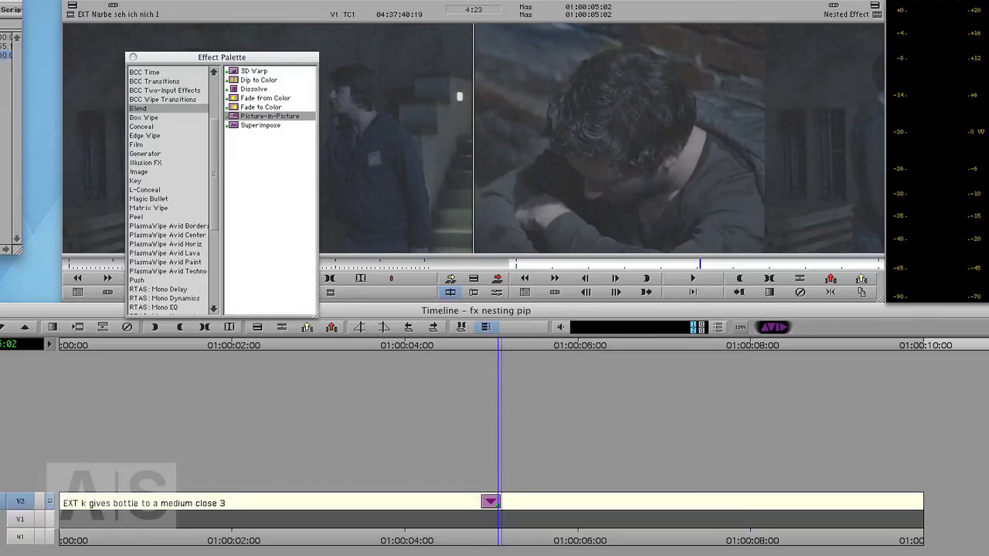
pyautogui.click(61, 553)
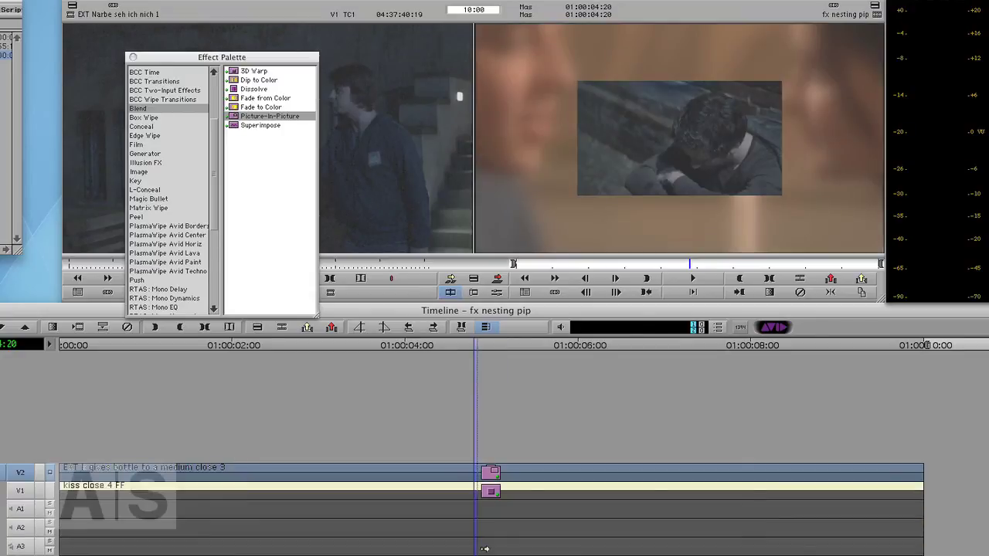
pyautogui.moveTo(475, 552)
pyautogui.mouseDown()
pyautogui.moveTo(453, 550)
pyautogui.moveTo(490, 547)
pyautogui.mouseUp()
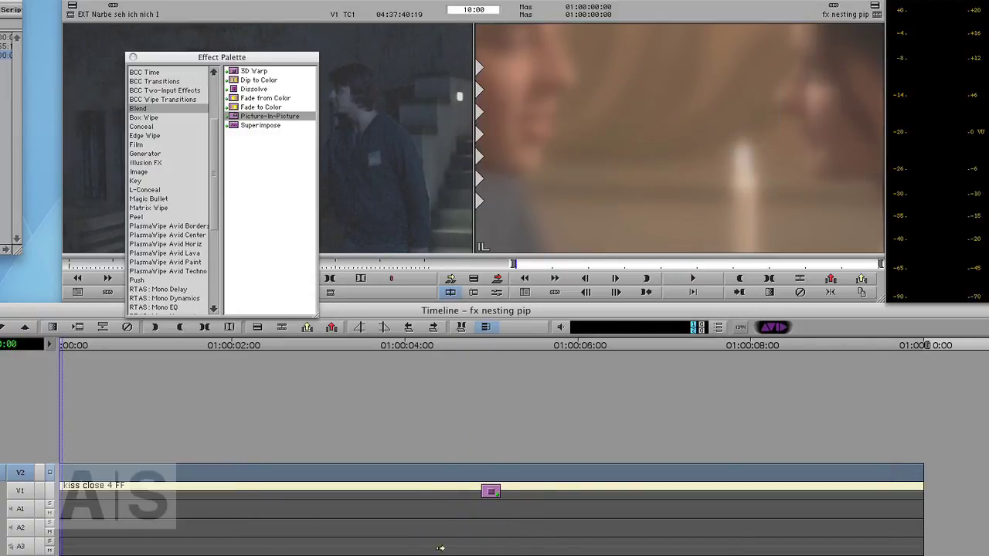
# Apply the Picture-In-Picture effect to the empty filler on V2 and scrub through the sequence to review it
pyautogui.moveTo(453, 553)
pyautogui.mouseDown()
pyautogui.moveTo(424, 553)
pyautogui.moveTo(525, 548)
pyautogui.moveTo(456, 548)
pyautogui.mouseUp()
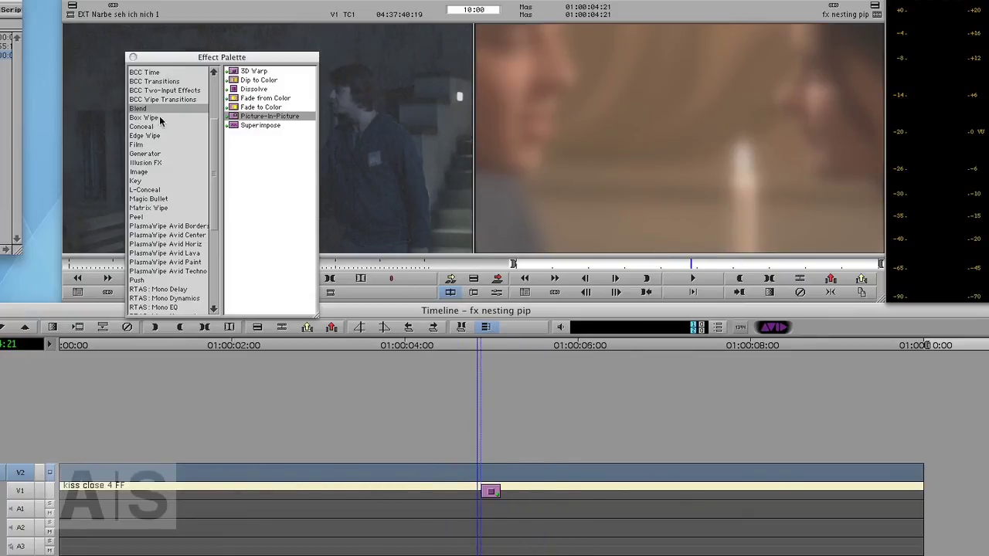
pyautogui.moveTo(233, 119); pyautogui.dragTo(495, 477)
pyautogui.moveTo(435, 544); pyautogui.dragTo(553, 533)
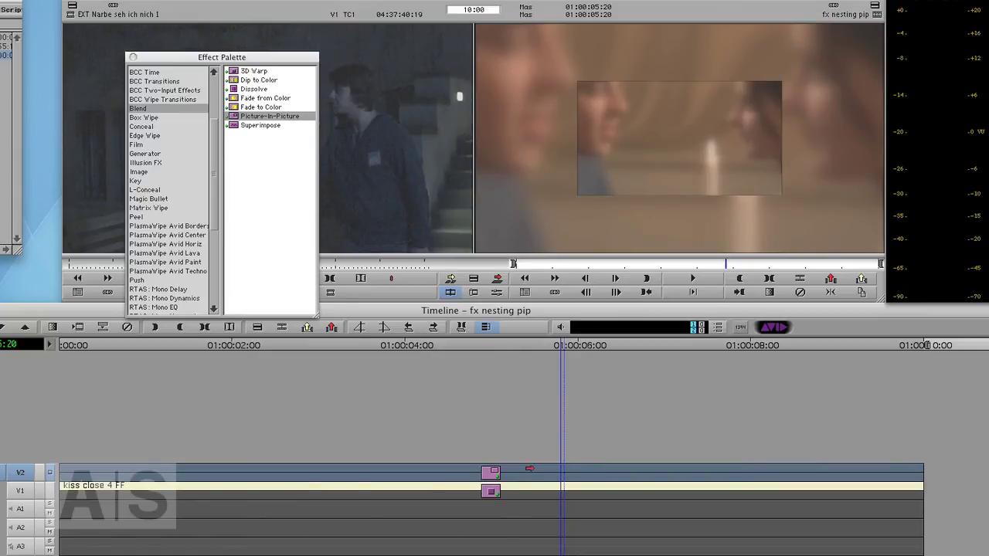
pyautogui.moveTo(562, 555); pyautogui.dragTo(486, 555)
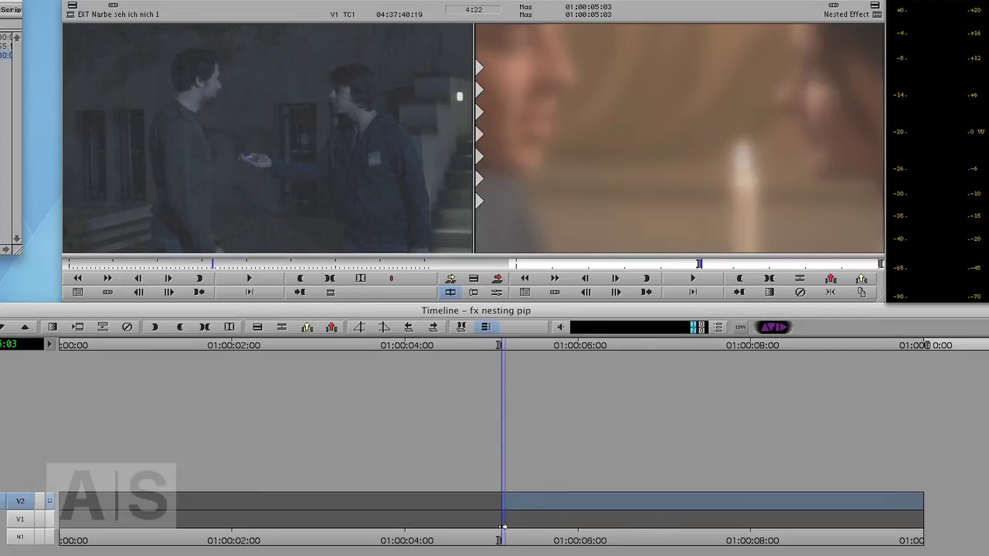
# Inside the Picture-In-Picture effect, overwrite nested V2 with EXT k gives bottle to a medium close 3 up to 01:00:05:03 and EXT Narbe seh ich nich 1 from there
pyautogui.moveTo(502, 527); pyautogui.dragTo(57, 540)
pyautogui.press('b')
pyautogui.moveTo(234, 544)
pyautogui.mouseDown()
pyautogui.moveTo(261, 541)
pyautogui.moveTo(223, 540)
pyautogui.moveTo(232, 541)
pyautogui.mouseUp()
pyautogui.press('t')
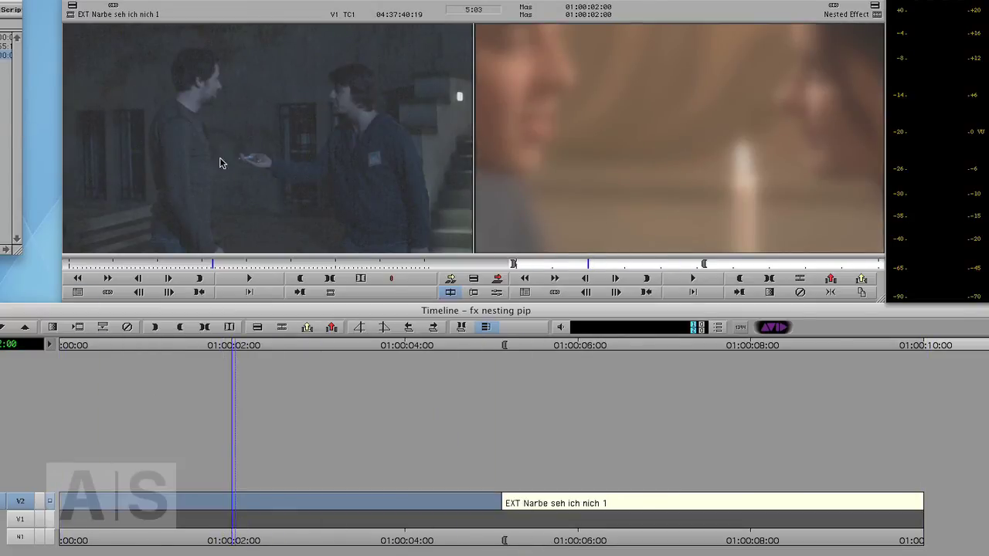
pyautogui.press('b')
pyautogui.moveTo(468, 533); pyautogui.dragTo(497, 525)
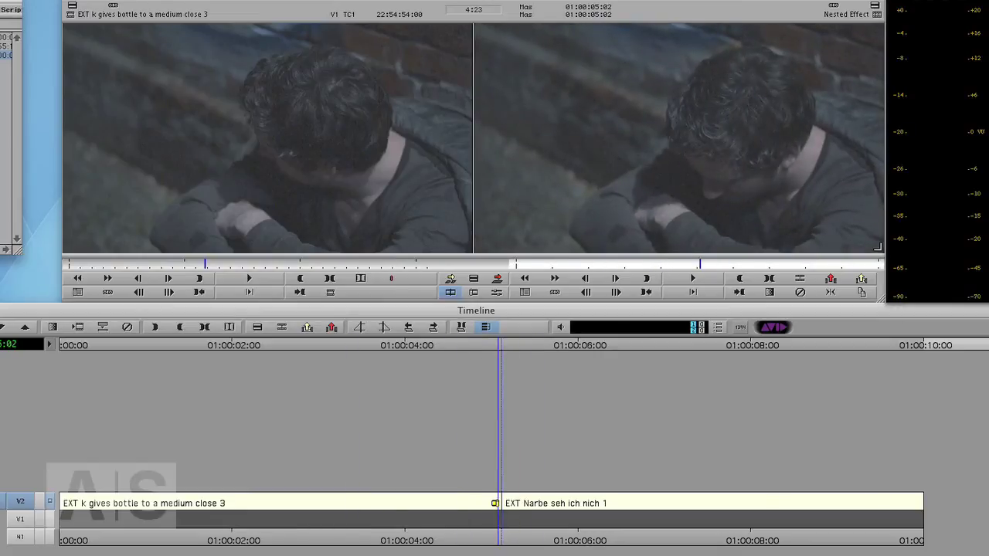
# Add a Right to Left Push transition between the two nested V2 clips, check it, and close the Effect Palette
pyautogui.press('super+8')
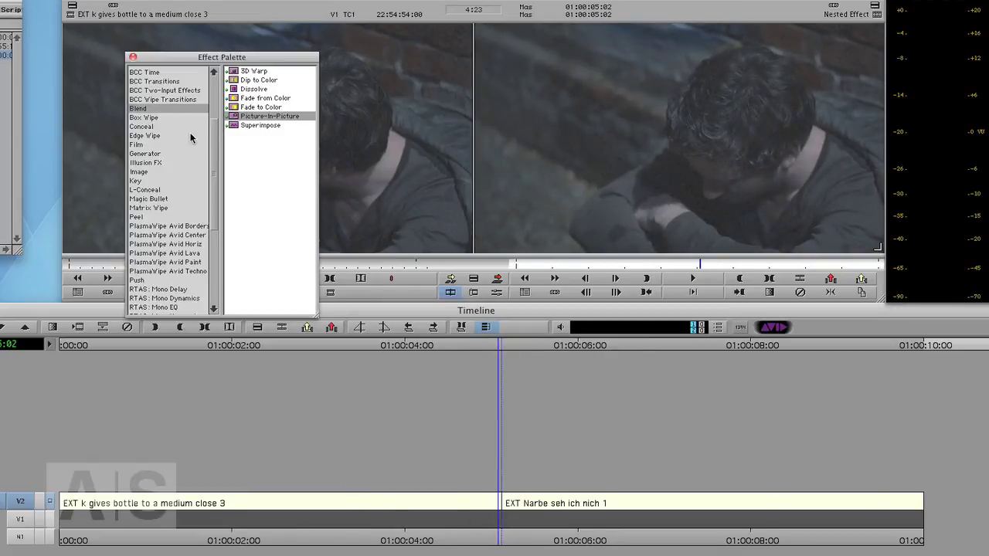
pyautogui.moveTo(215, 143); pyautogui.dragTo(213, 255)
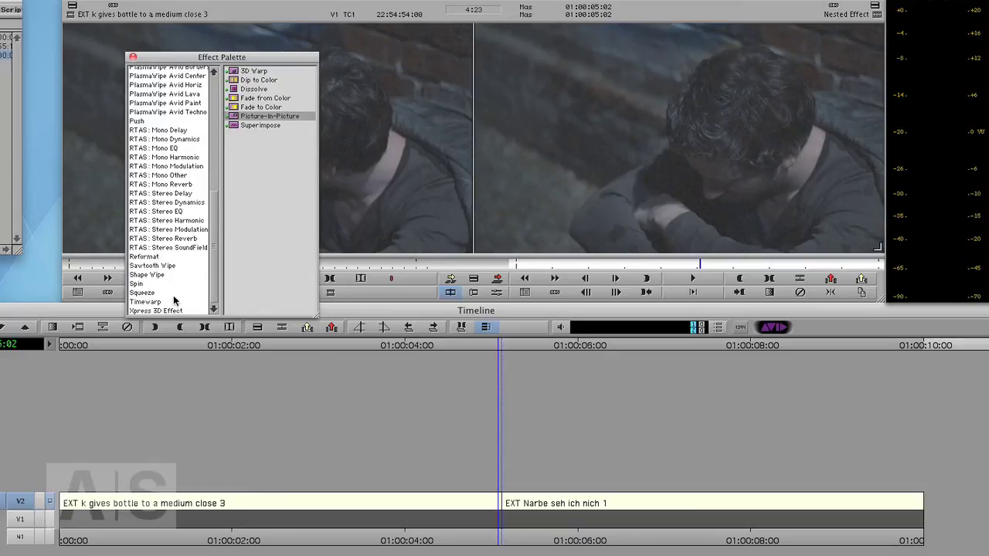
pyautogui.click(153, 121)
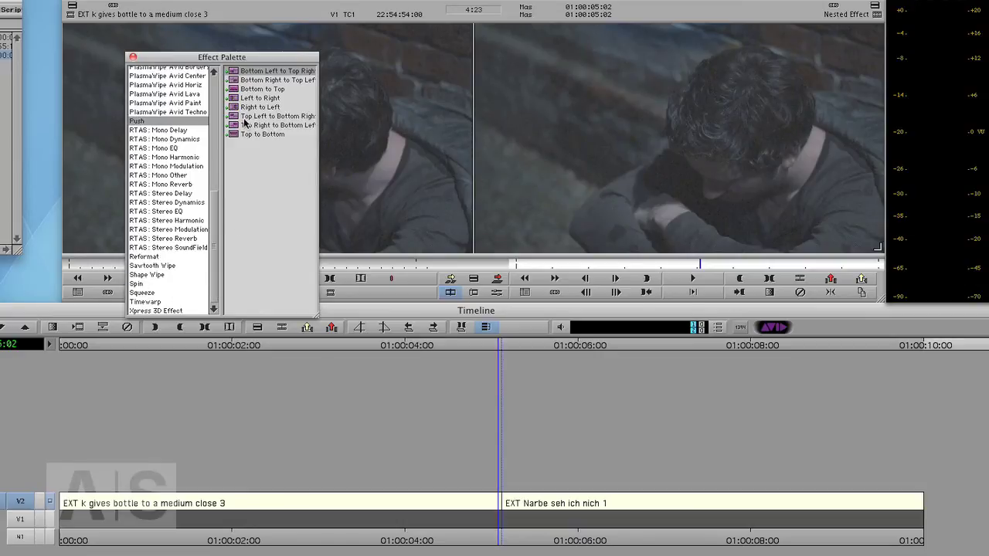
pyautogui.moveTo(240, 107); pyautogui.dragTo(505, 505)
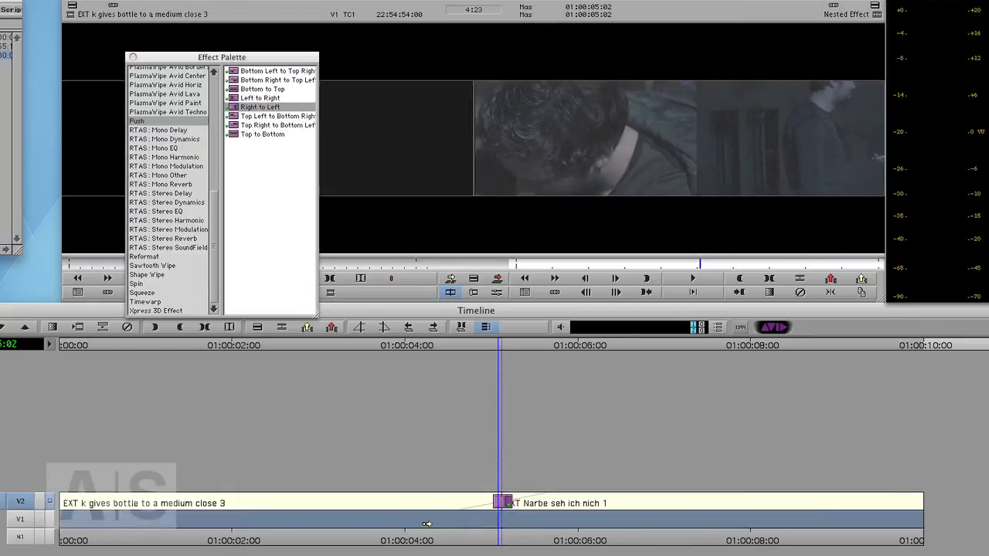
pyautogui.click(429, 537)
pyautogui.click(573, 537)
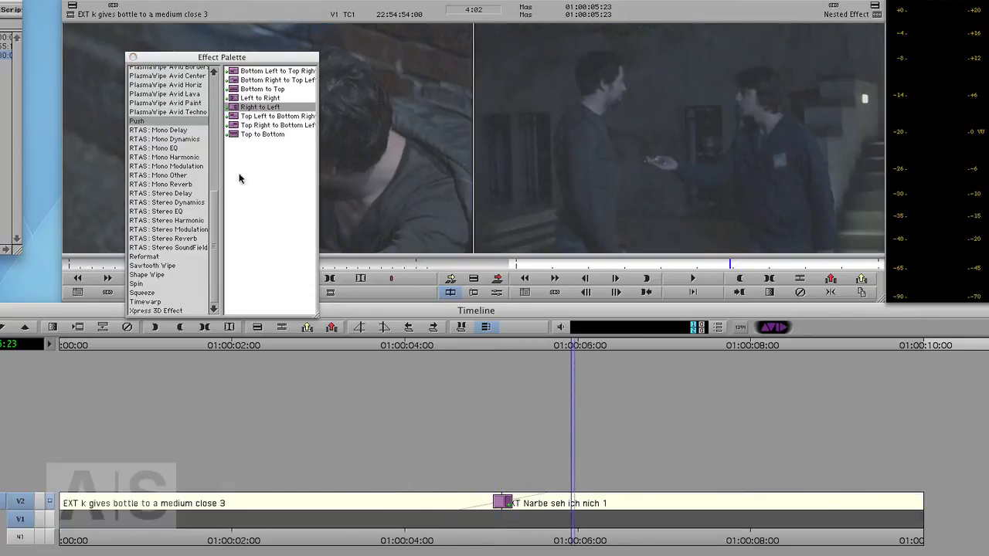
pyautogui.click(133, 57)
# Step out of the Picture-In-Picture effect and scrub around the push transition over the background
pyautogui.click(496, 539)
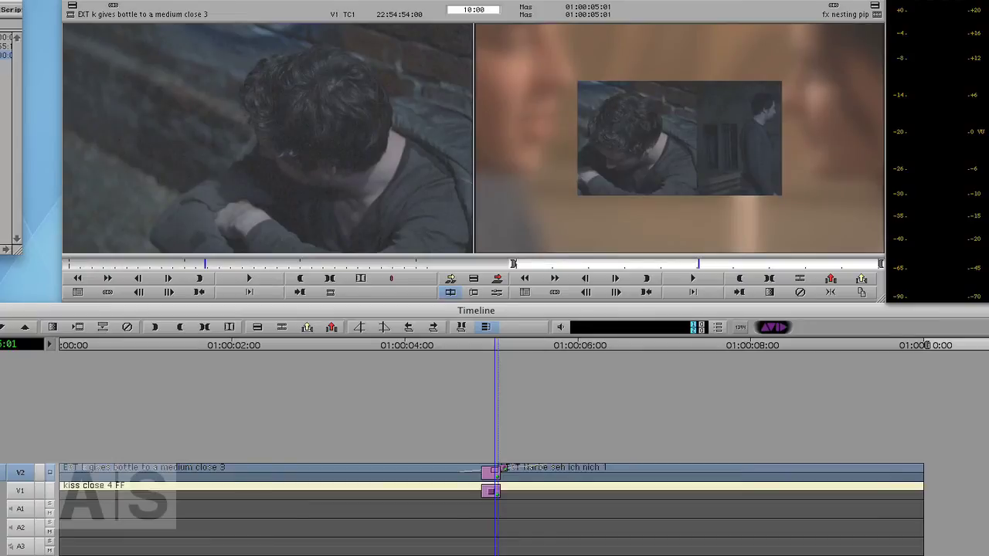
pyautogui.moveTo(496, 345); pyautogui.dragTo(417, 345)
pyautogui.moveTo(417, 550); pyautogui.dragTo(448, 535)
# Undo the nested effect on V2 and overwrite the track's full length with EXT k gives bottle to a medium close 3
pyautogui.press('super+z')
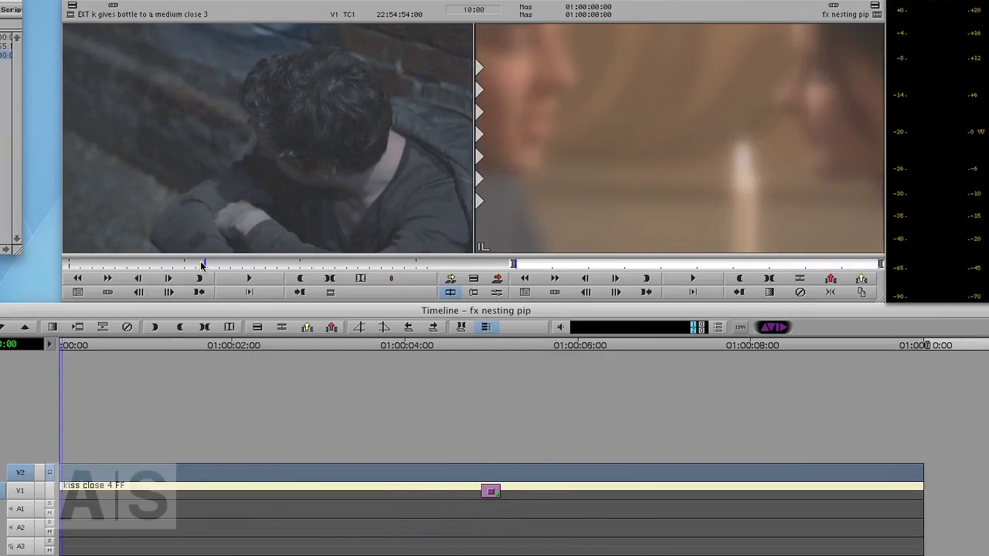
pyautogui.press('End')
pyautogui.press('Home')
pyautogui.press('b')
pyautogui.click(431, 533)
pyautogui.moveTo(430, 551); pyautogui.dragTo(445, 551)
# Enlarge the Effect Palette, apply Picture-In-Picture from the Blend category to the V2 clip, close the palette and scrub the result
pyautogui.press('super+8')
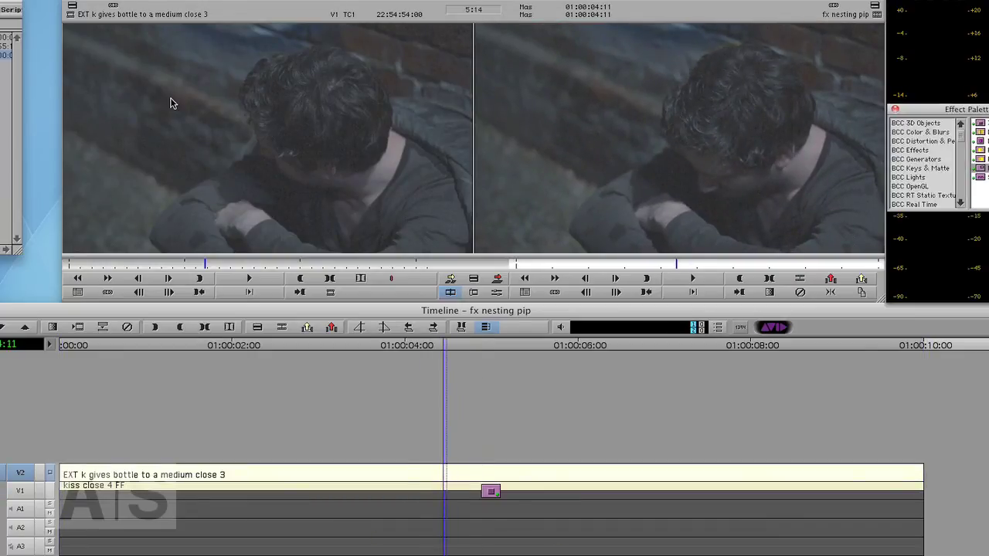
pyautogui.moveTo(978, 112); pyautogui.dragTo(182, 58)
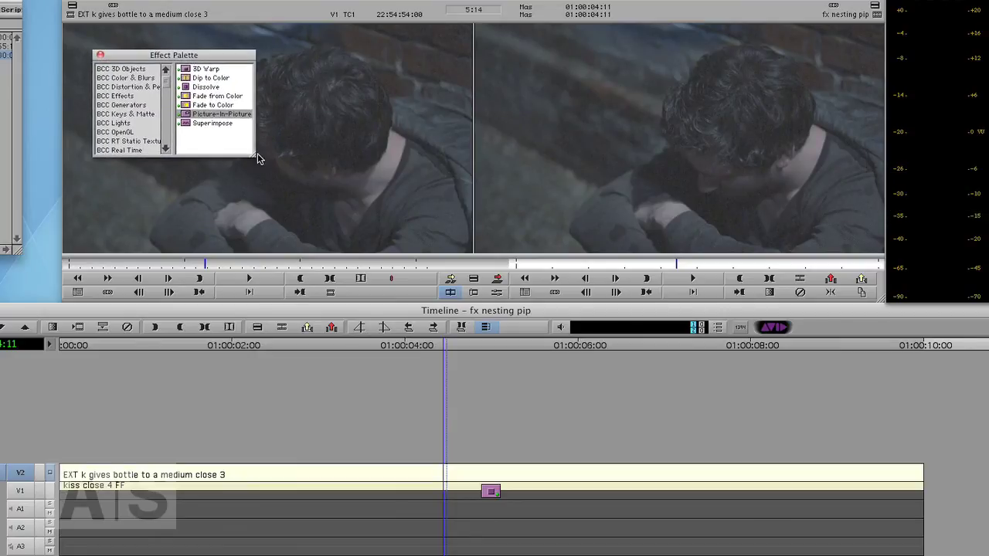
pyautogui.moveTo(255, 160); pyautogui.dragTo(310, 338)
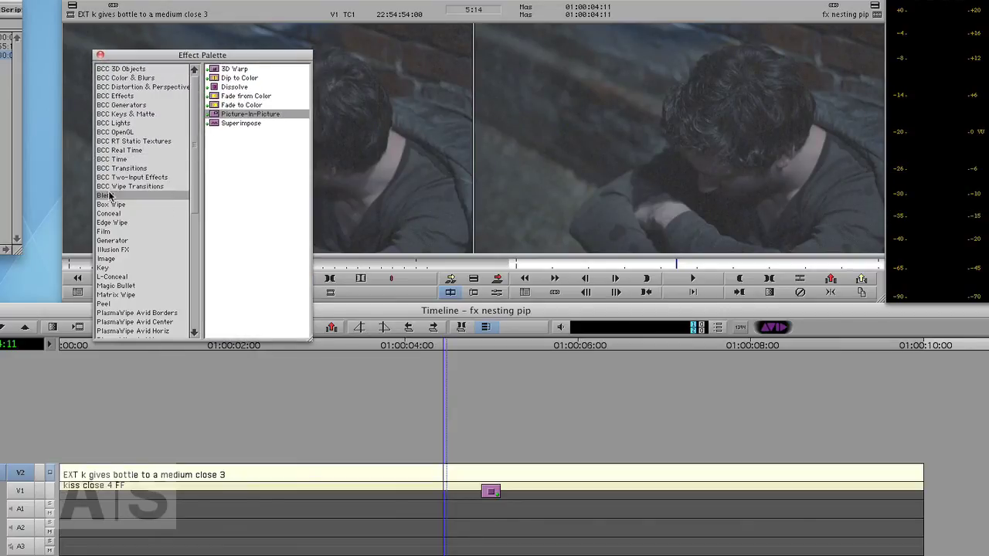
pyautogui.moveTo(214, 114); pyautogui.dragTo(495, 468)
pyautogui.click(100, 55)
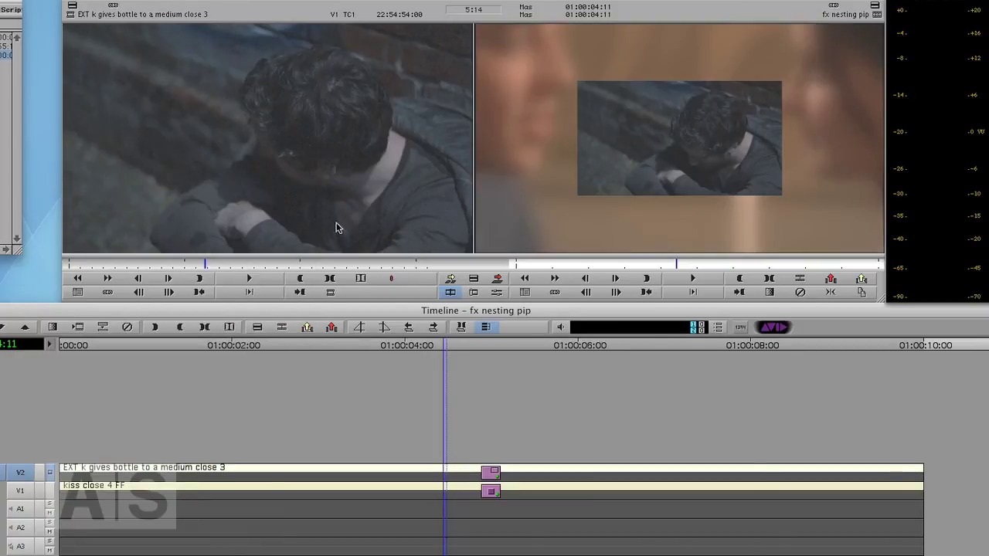
pyautogui.moveTo(445, 355); pyautogui.dragTo(464, 355)
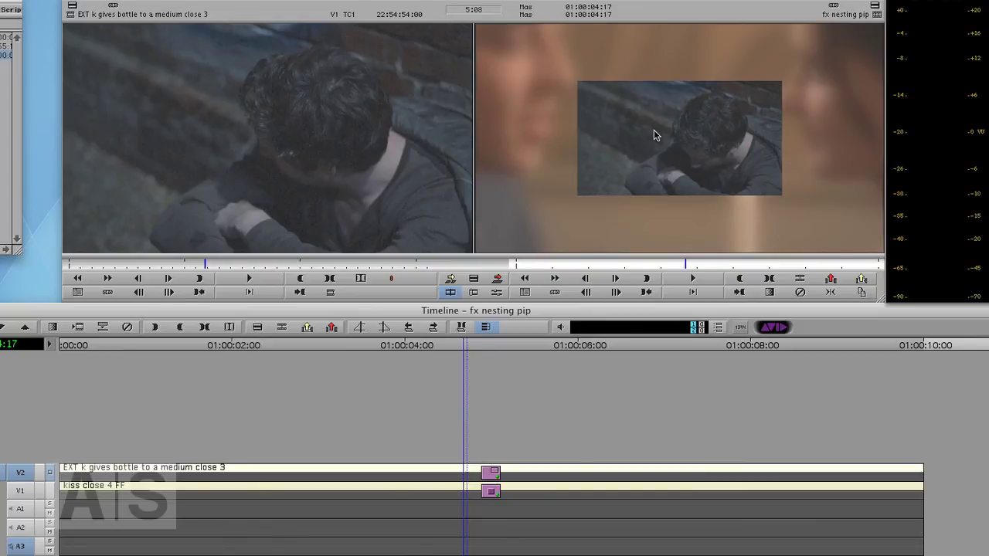
# Switch to Color Correction mode, place the playhead at 01:00:04:23 and show the HSL controls
pyautogui.hotkey('shift', 'F8')
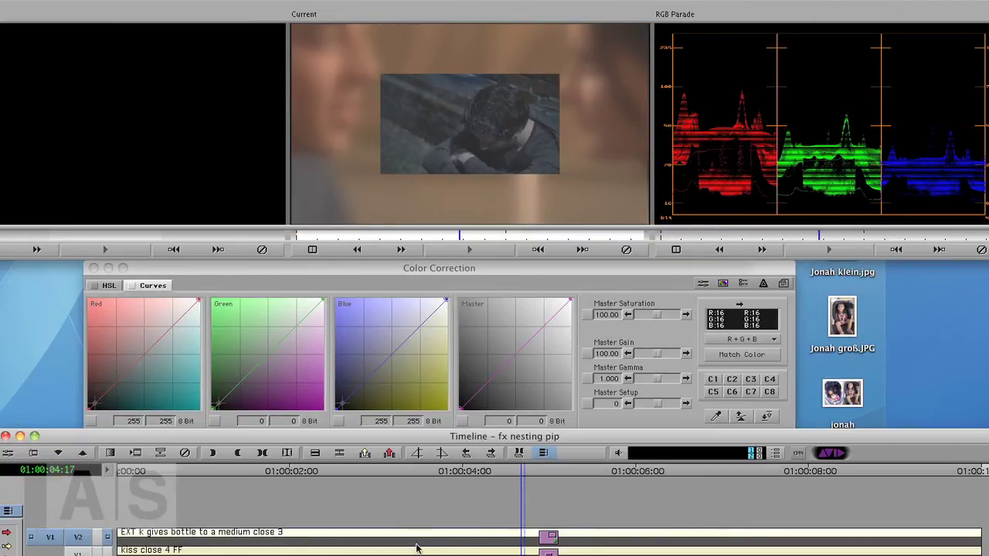
pyautogui.moveTo(523, 550); pyautogui.dragTo(542, 550)
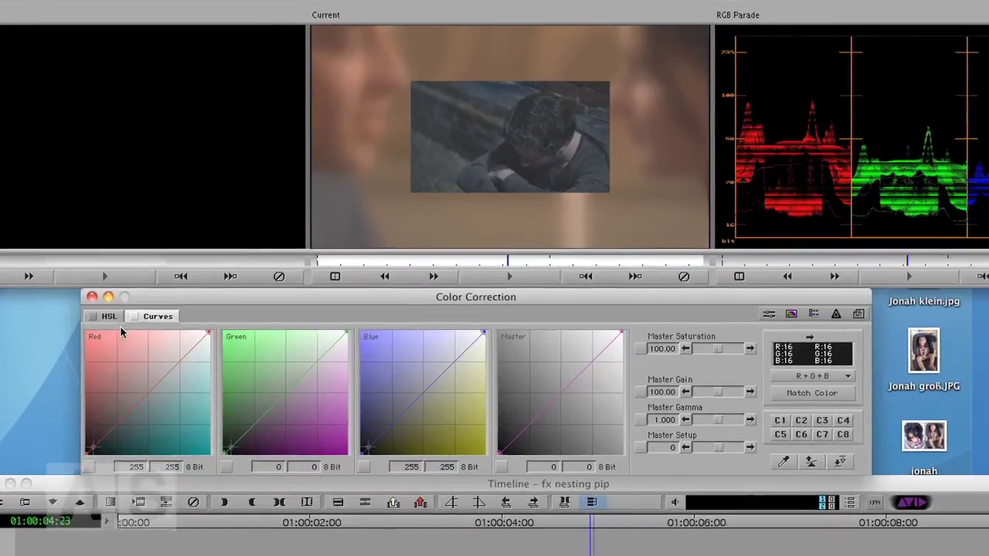
pyautogui.click(109, 316)
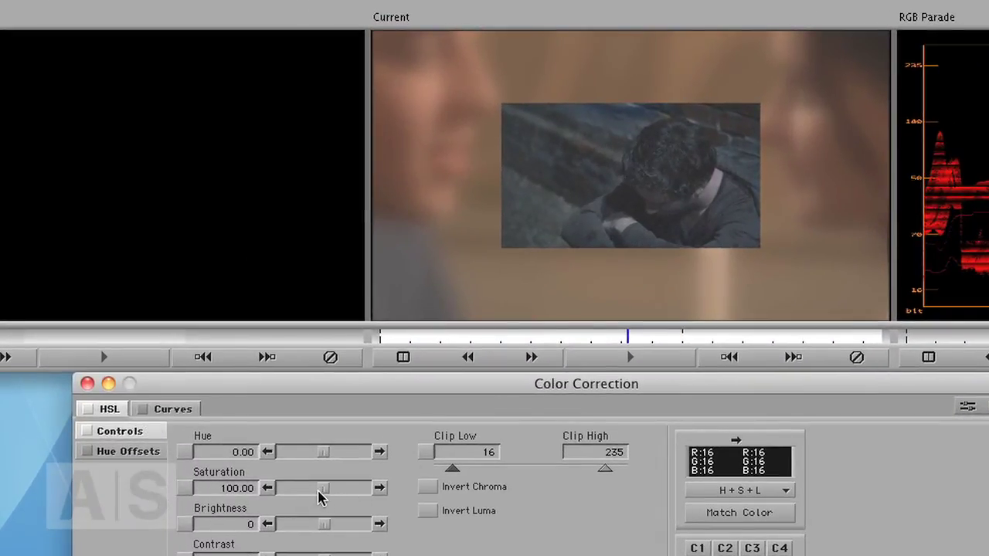
# Try setting Saturation to 0 at the top level of the Picture-In-Picture composite, and undo the correction
pyautogui.moveTo(322, 492); pyautogui.dragTo(236, 494)
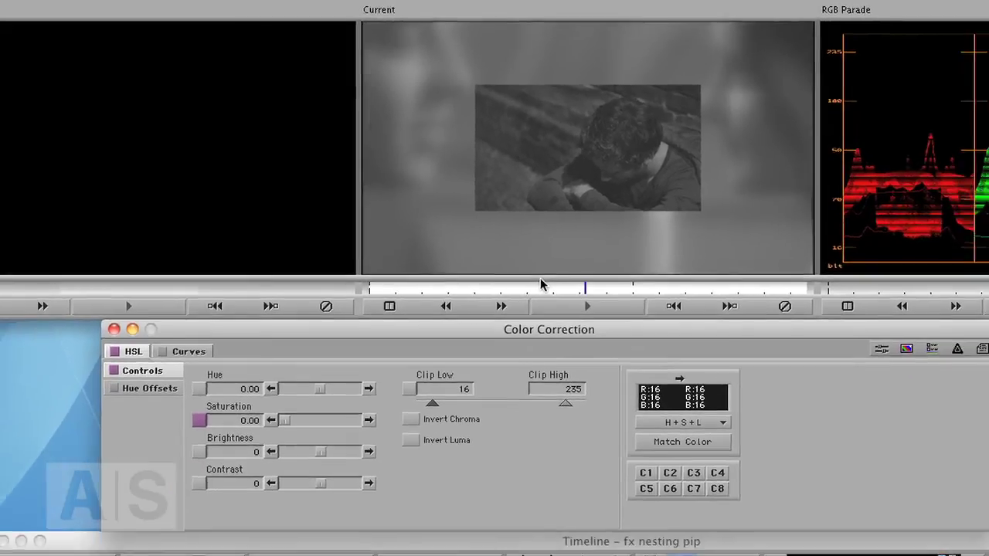
pyautogui.press('super+z')
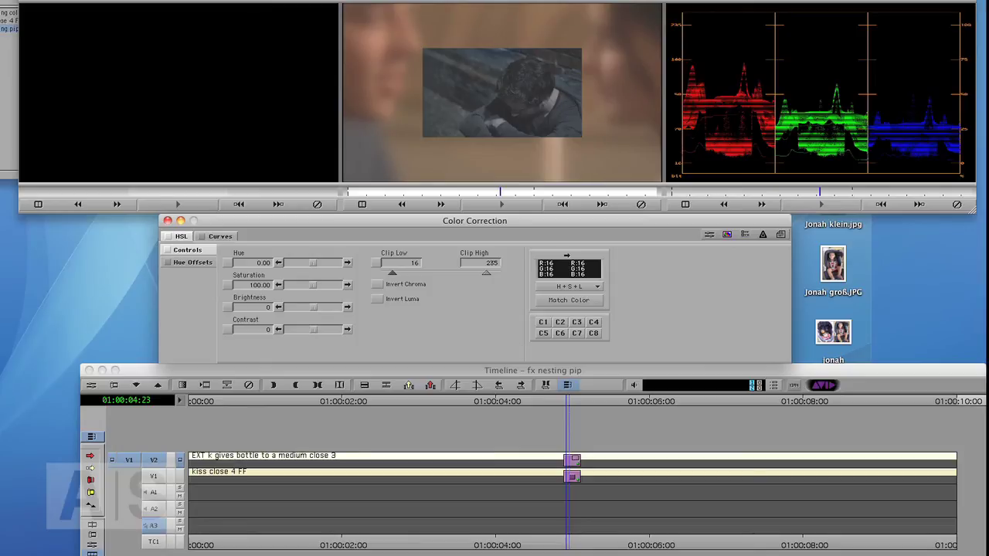
# Step into the Picture-In-Picture effect, patch to nested V2, and desaturate the nested clip to grayscale
pyautogui.click(510, 519)
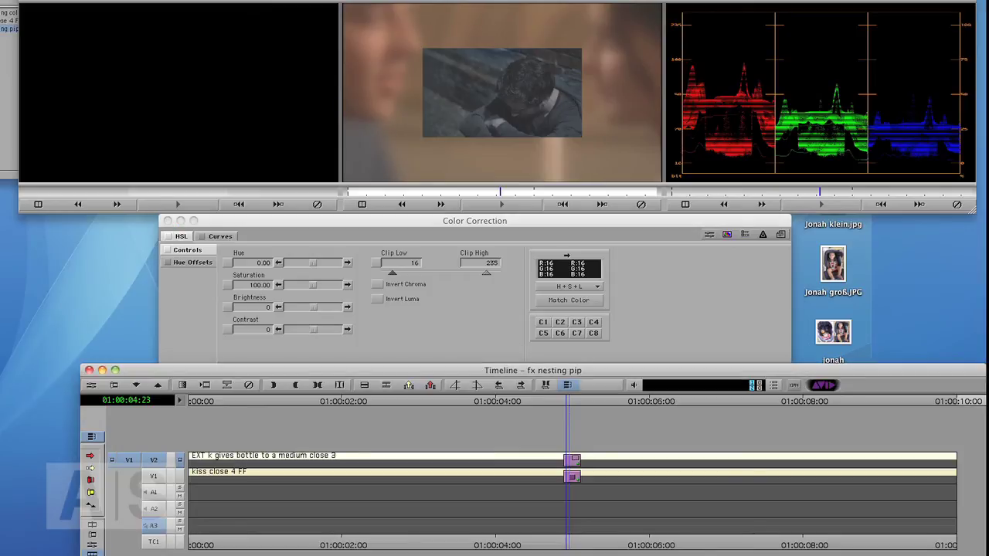
pyautogui.press('Down')
pyautogui.click(434, 518)
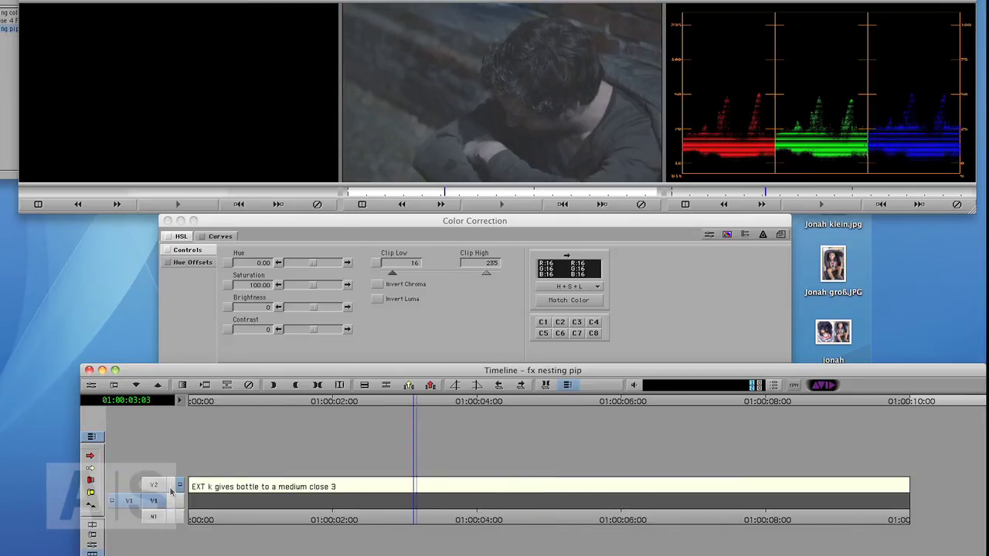
pyautogui.moveTo(129, 501); pyautogui.dragTo(129, 485)
pyautogui.click(553, 503)
pyautogui.moveTo(559, 505); pyautogui.dragTo(499, 503)
pyautogui.moveTo(315, 289); pyautogui.dragTo(232, 294)
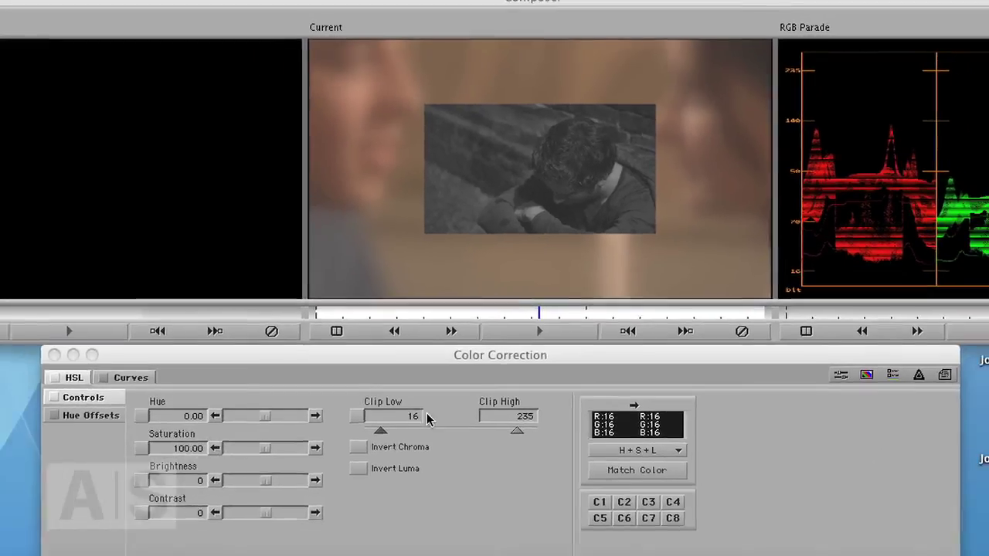
# Switch to Safari and look through the Avid Screencast website, its Twitter and Facebook pages, and the editguy.de site
pyautogui.press('super+Tab')
pyautogui.press('super+Tab')
pyautogui.press('super+Tab')
pyautogui.press('super+Tab')
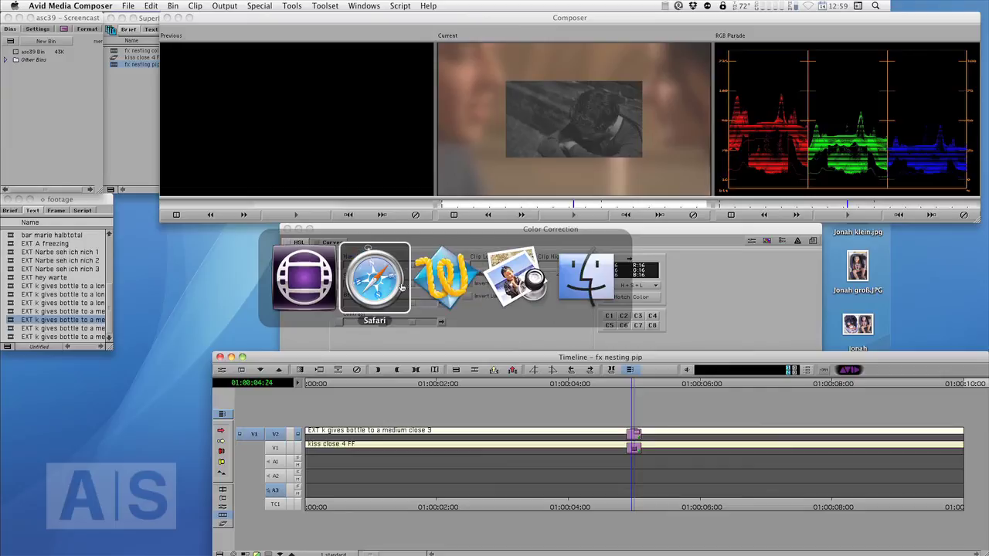
pyautogui.click(377, 287)
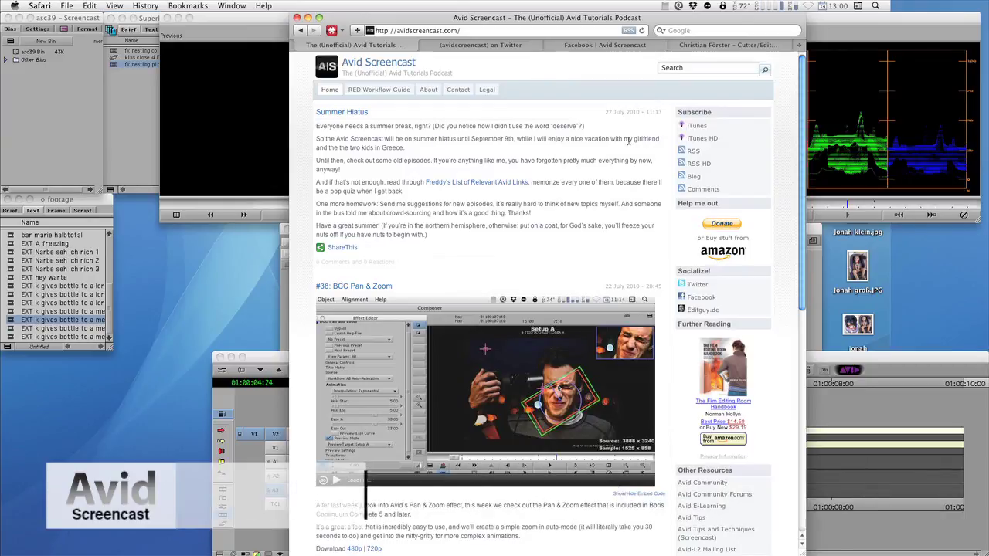
pyautogui.click(468, 46)
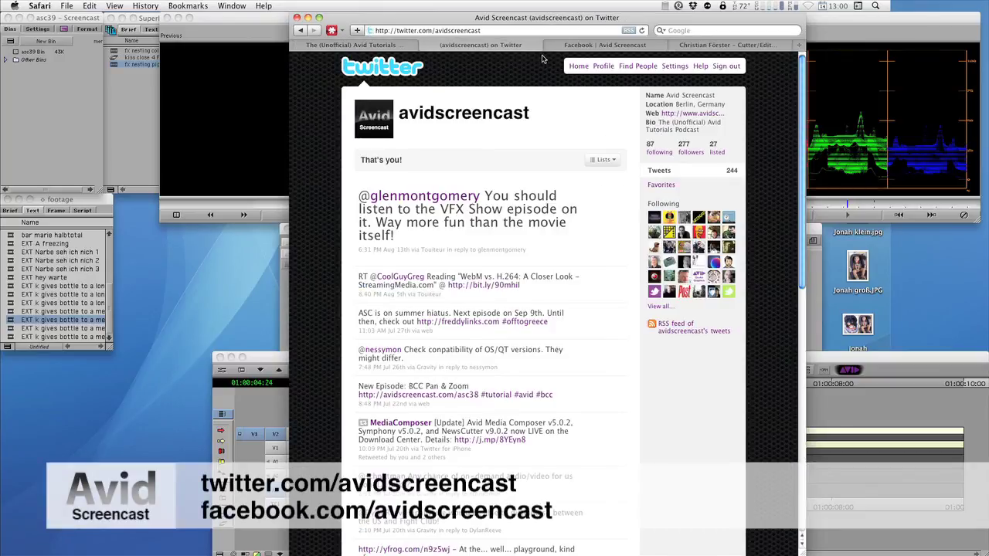
pyautogui.click(575, 46)
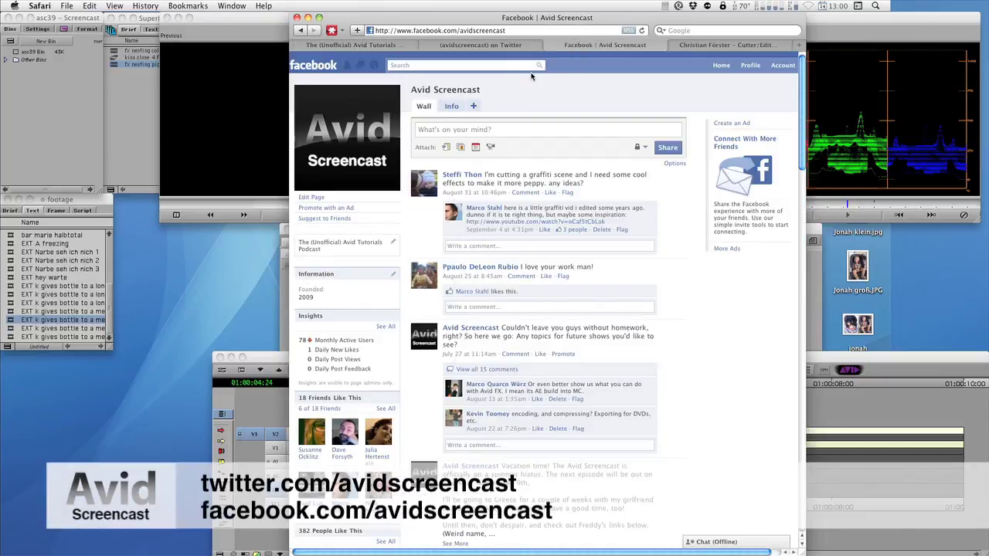
pyautogui.click(696, 48)
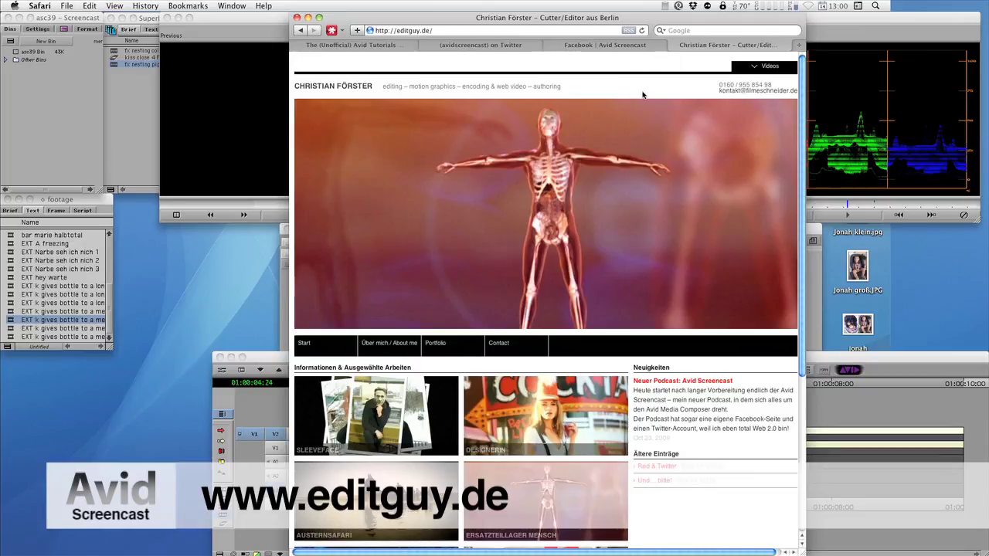